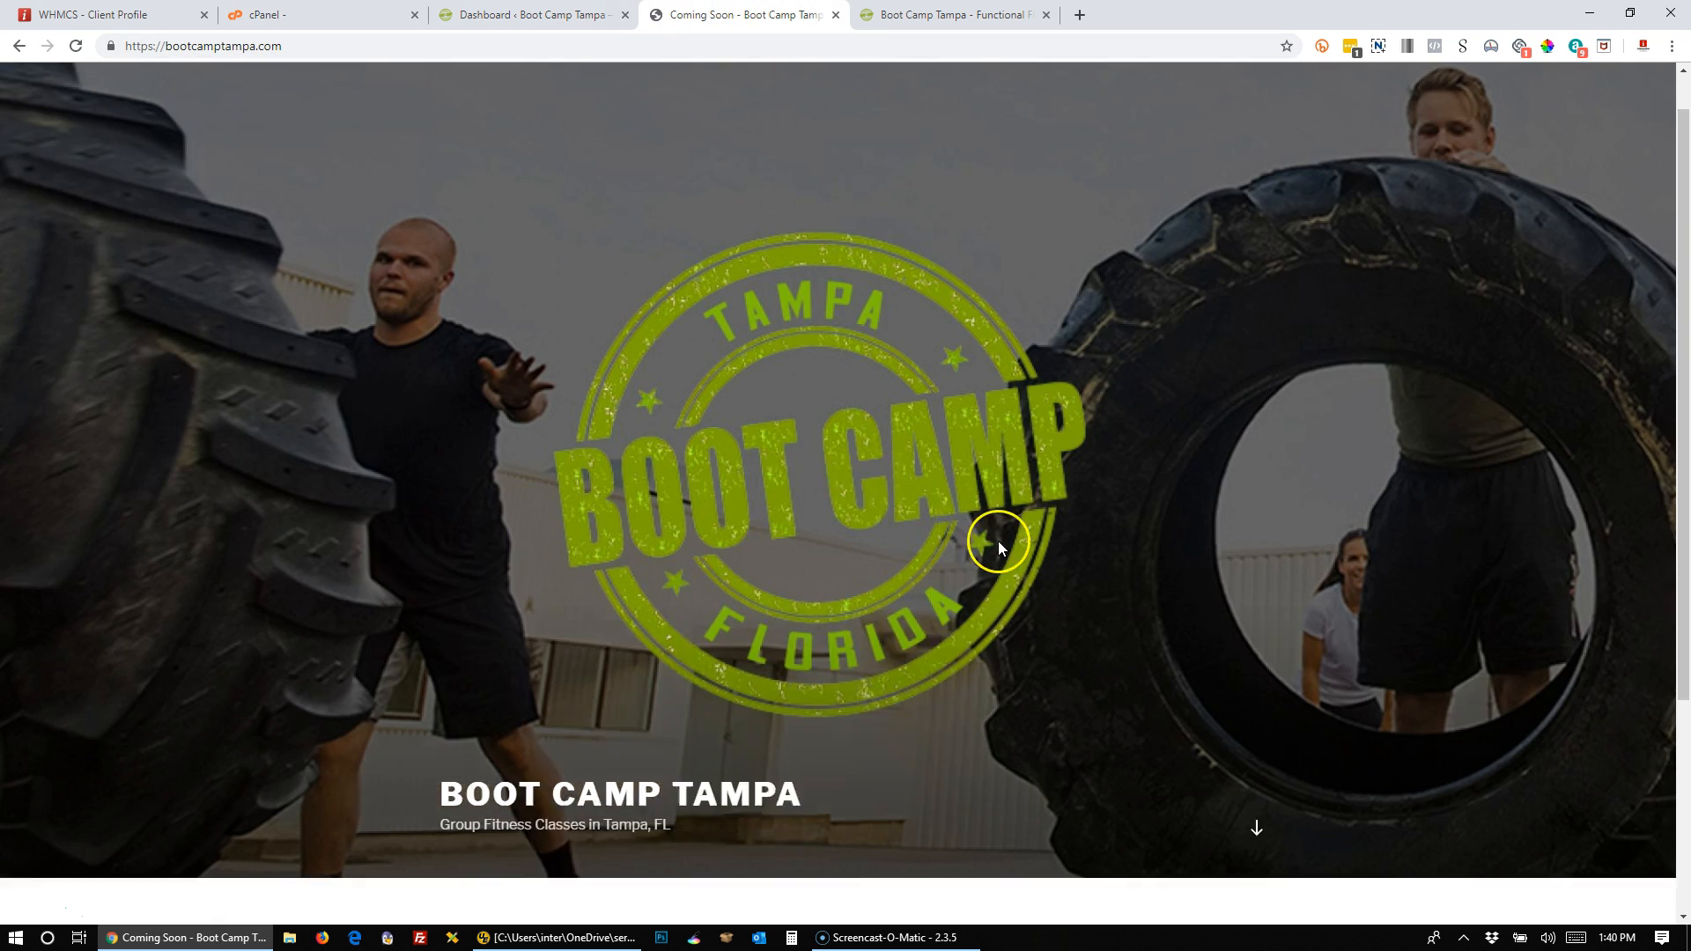
# - Compare the placeholder homepage at bootcamptampa.com with the redesigned site in the new-wordpress-site subdirectory, including their addresses
pyautogui.scroll(-4, 997, 541)
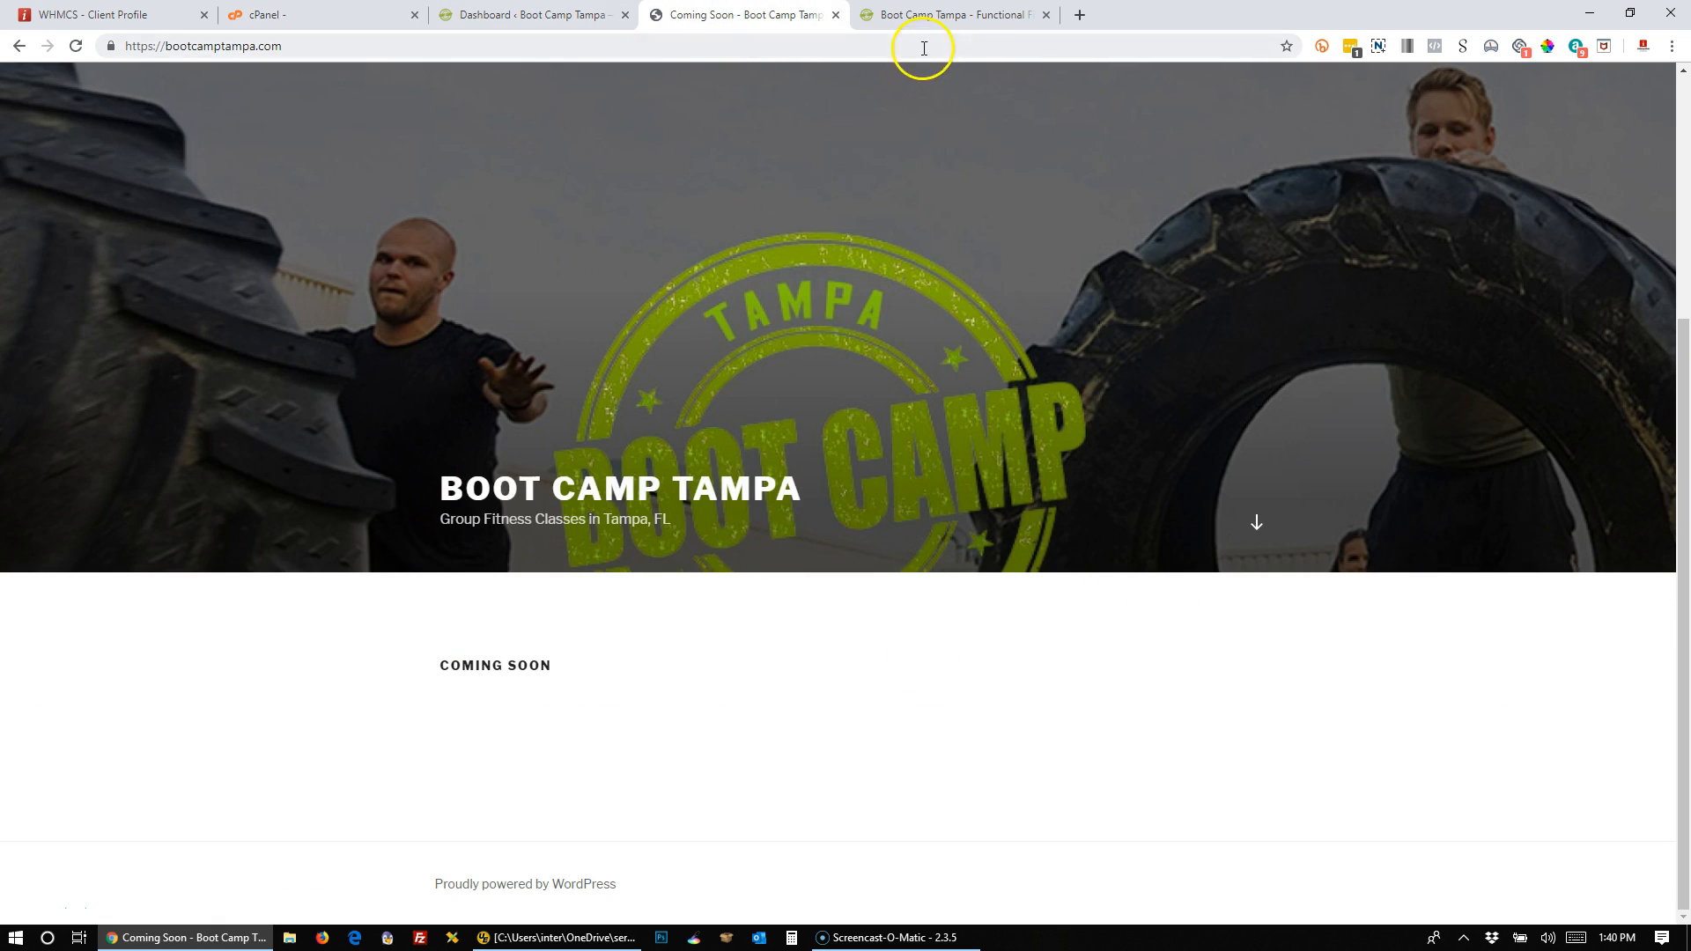
pyautogui.click(946, 15)
pyautogui.scroll(-5, 1359, 535)
pyautogui.scroll(-20, 1359, 536)
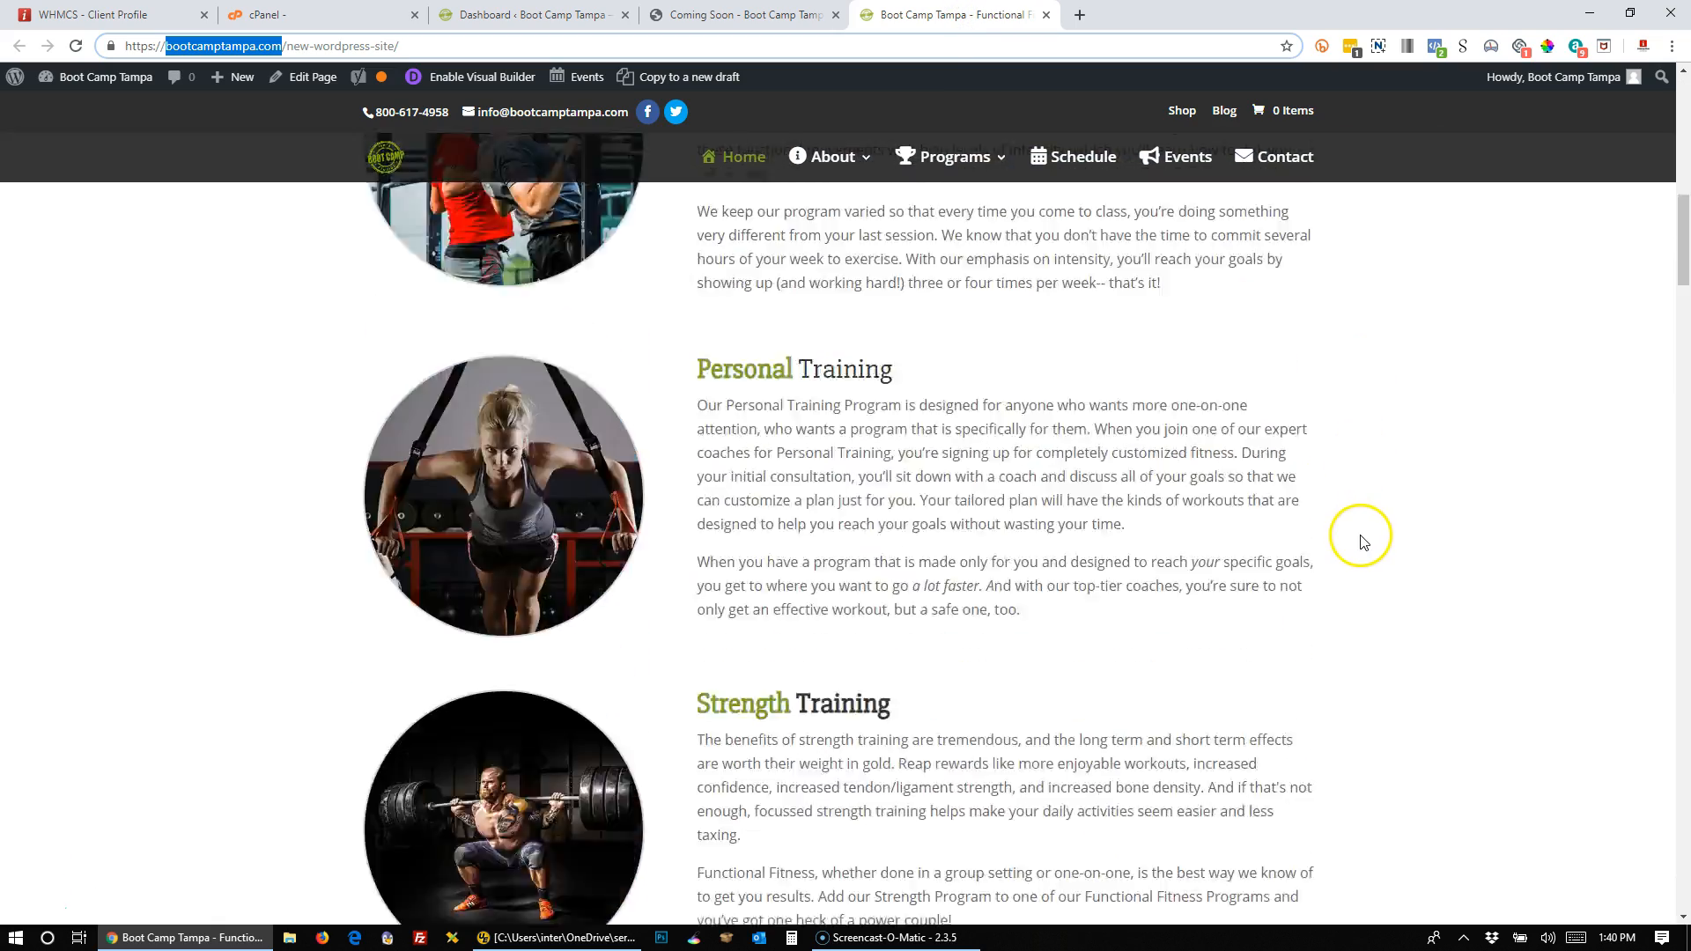
pyautogui.scroll(20, 1321, 529)
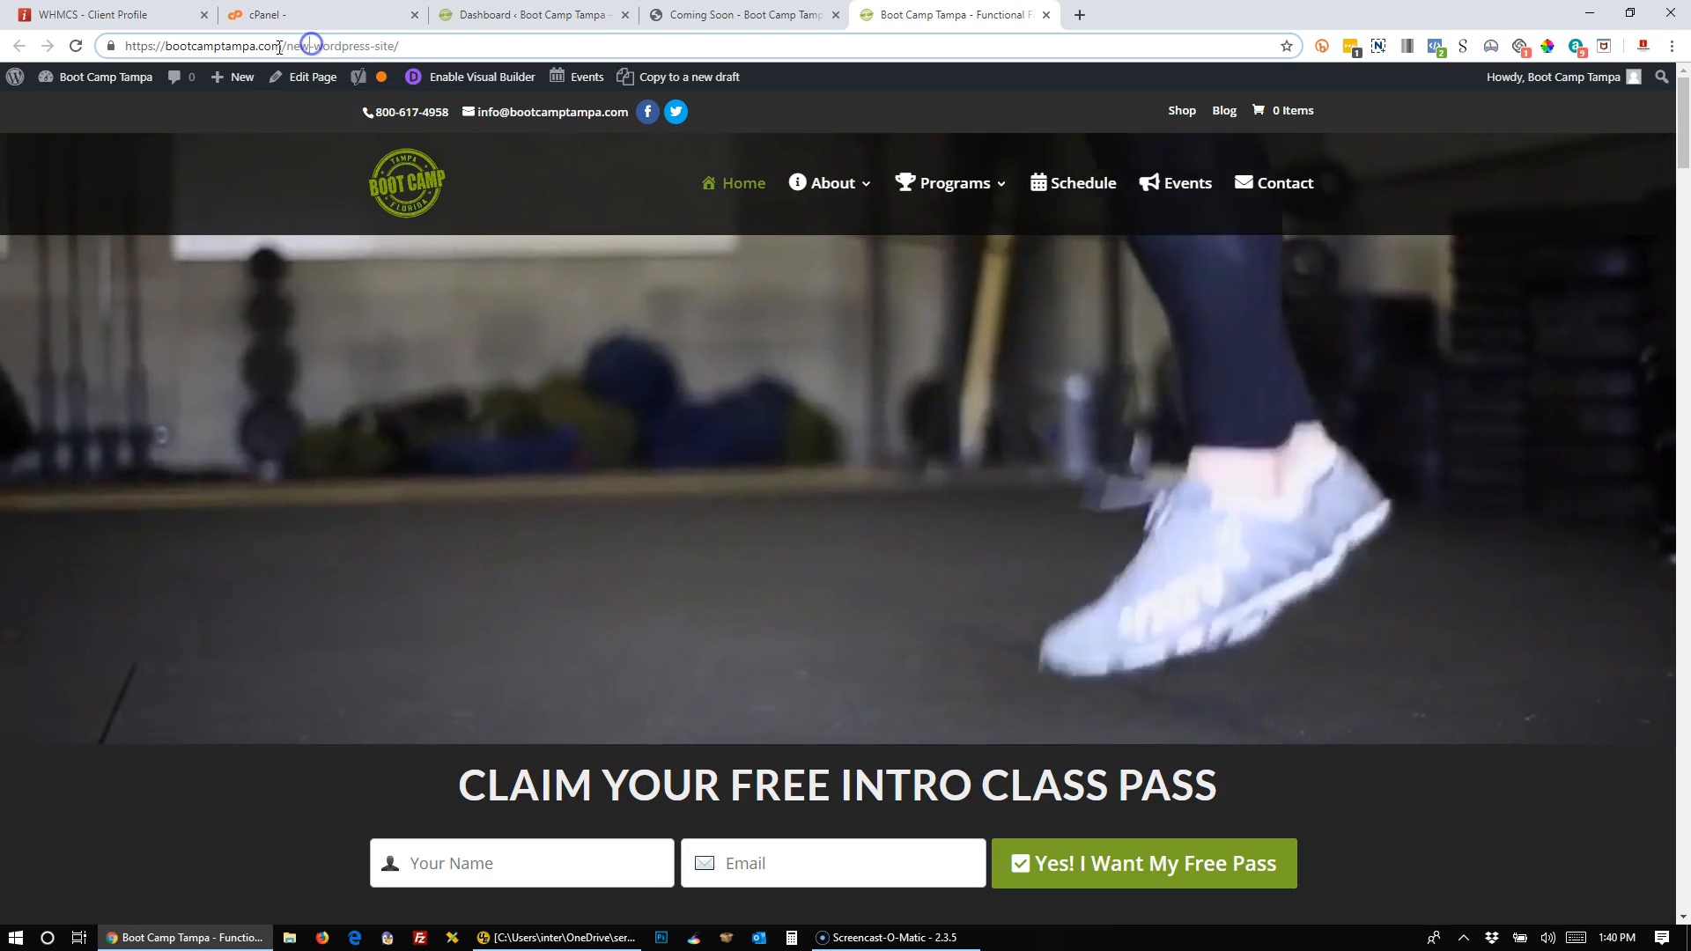
pyautogui.moveTo(287, 45); pyautogui.dragTo(376, 47)
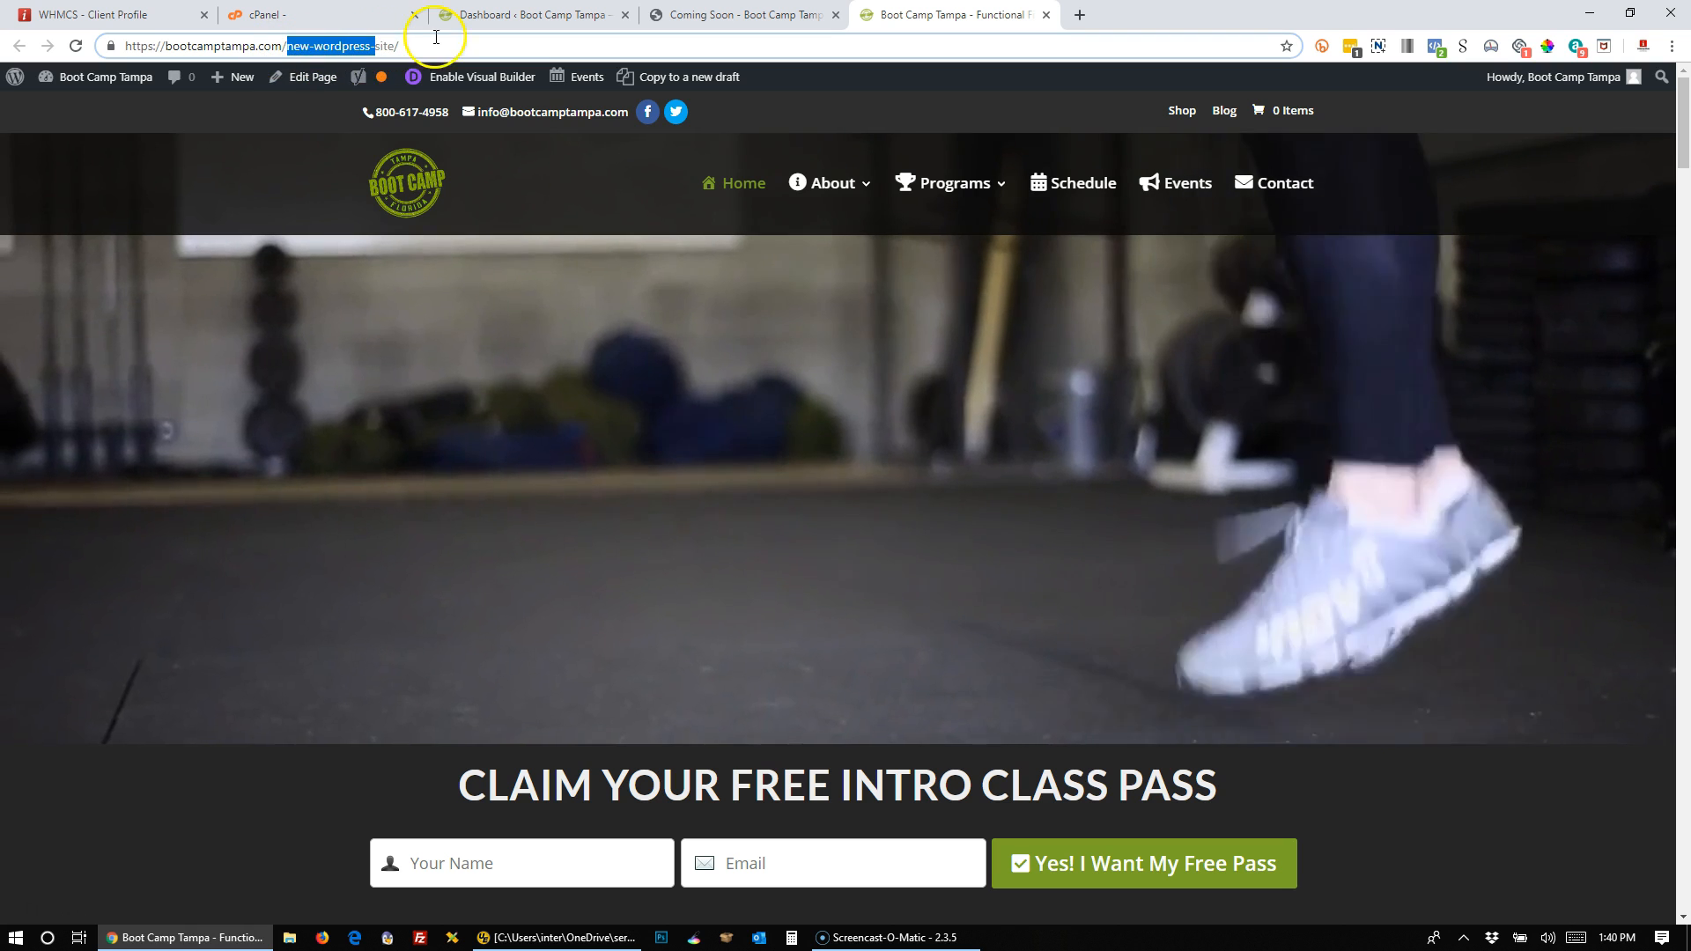
pyautogui.click(710, 15)
pyautogui.click(279, 46)
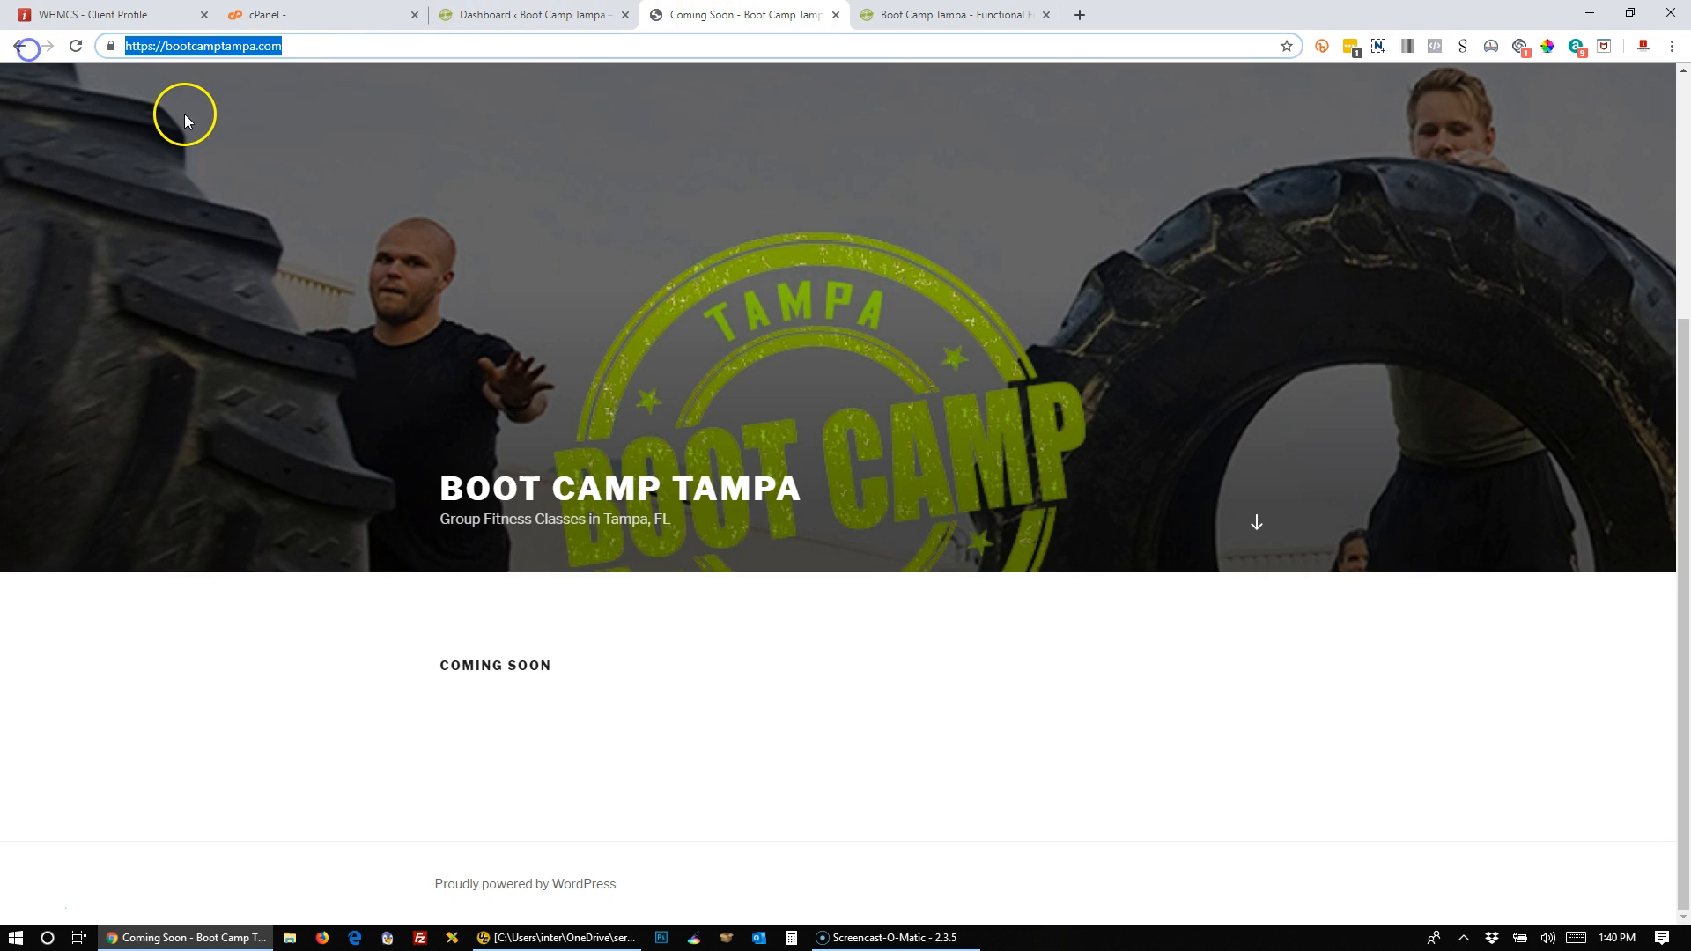
# - Open the cPanel main page in a separate tab, search its functions for "install" and open the Installatron Applications Installer
pyautogui.click(290, 16)
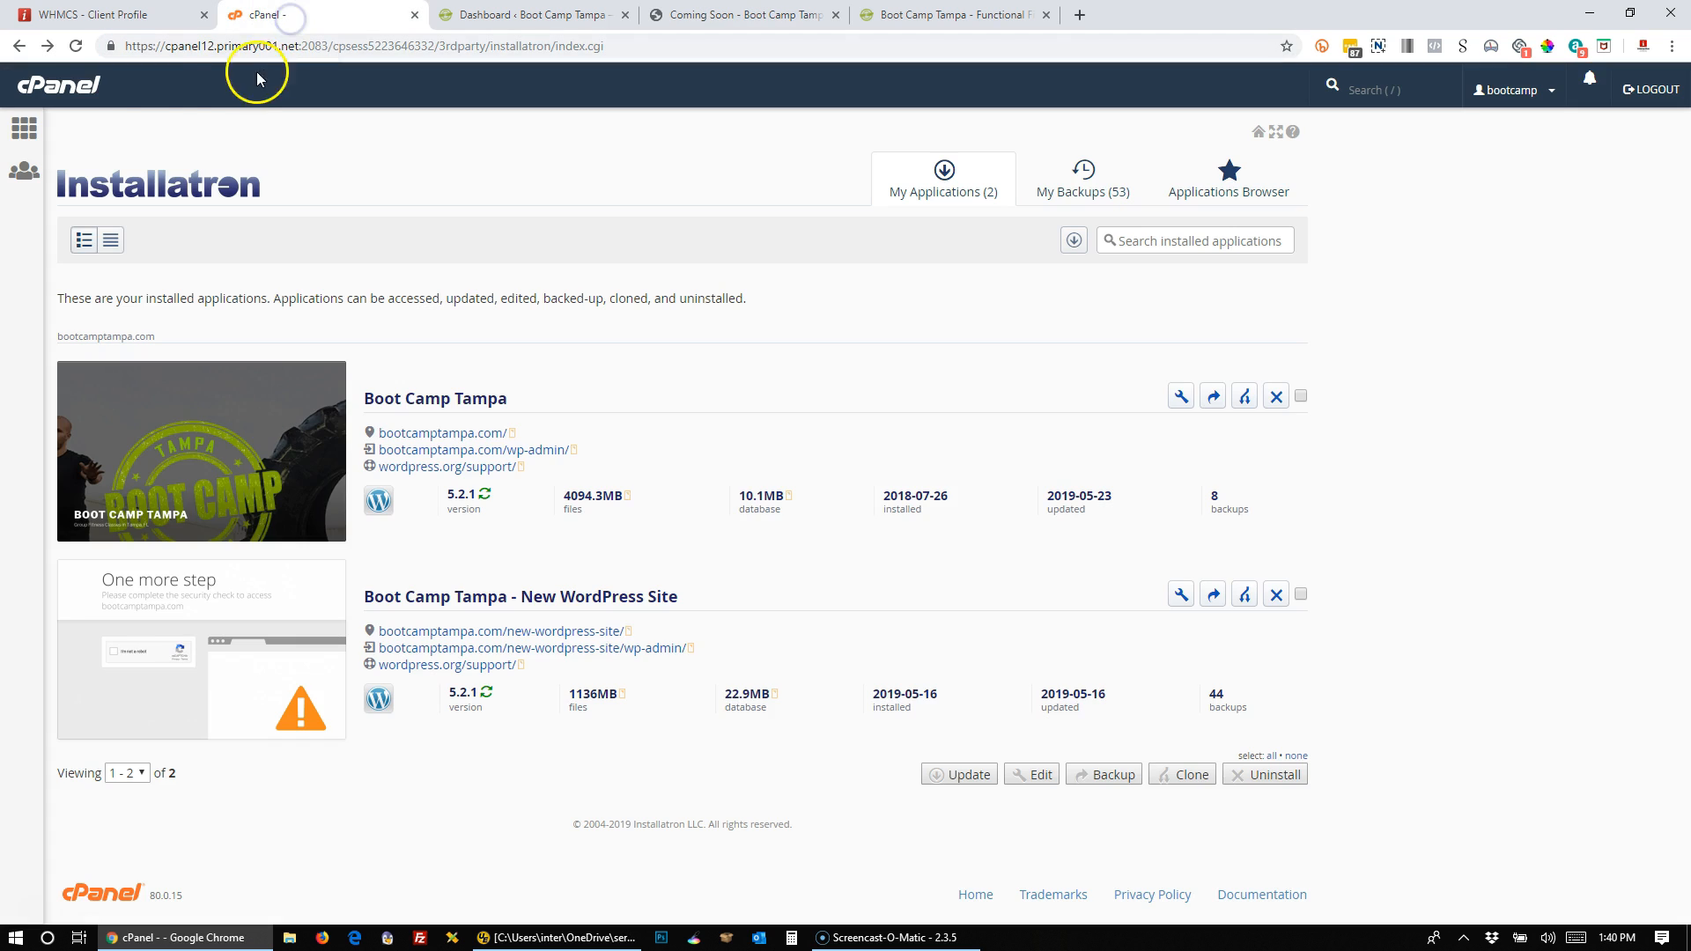
pyautogui.rightClick(61, 93)
pyautogui.click(119, 105)
pyautogui.moveTo(487, 23); pyautogui.dragTo(275, 25)
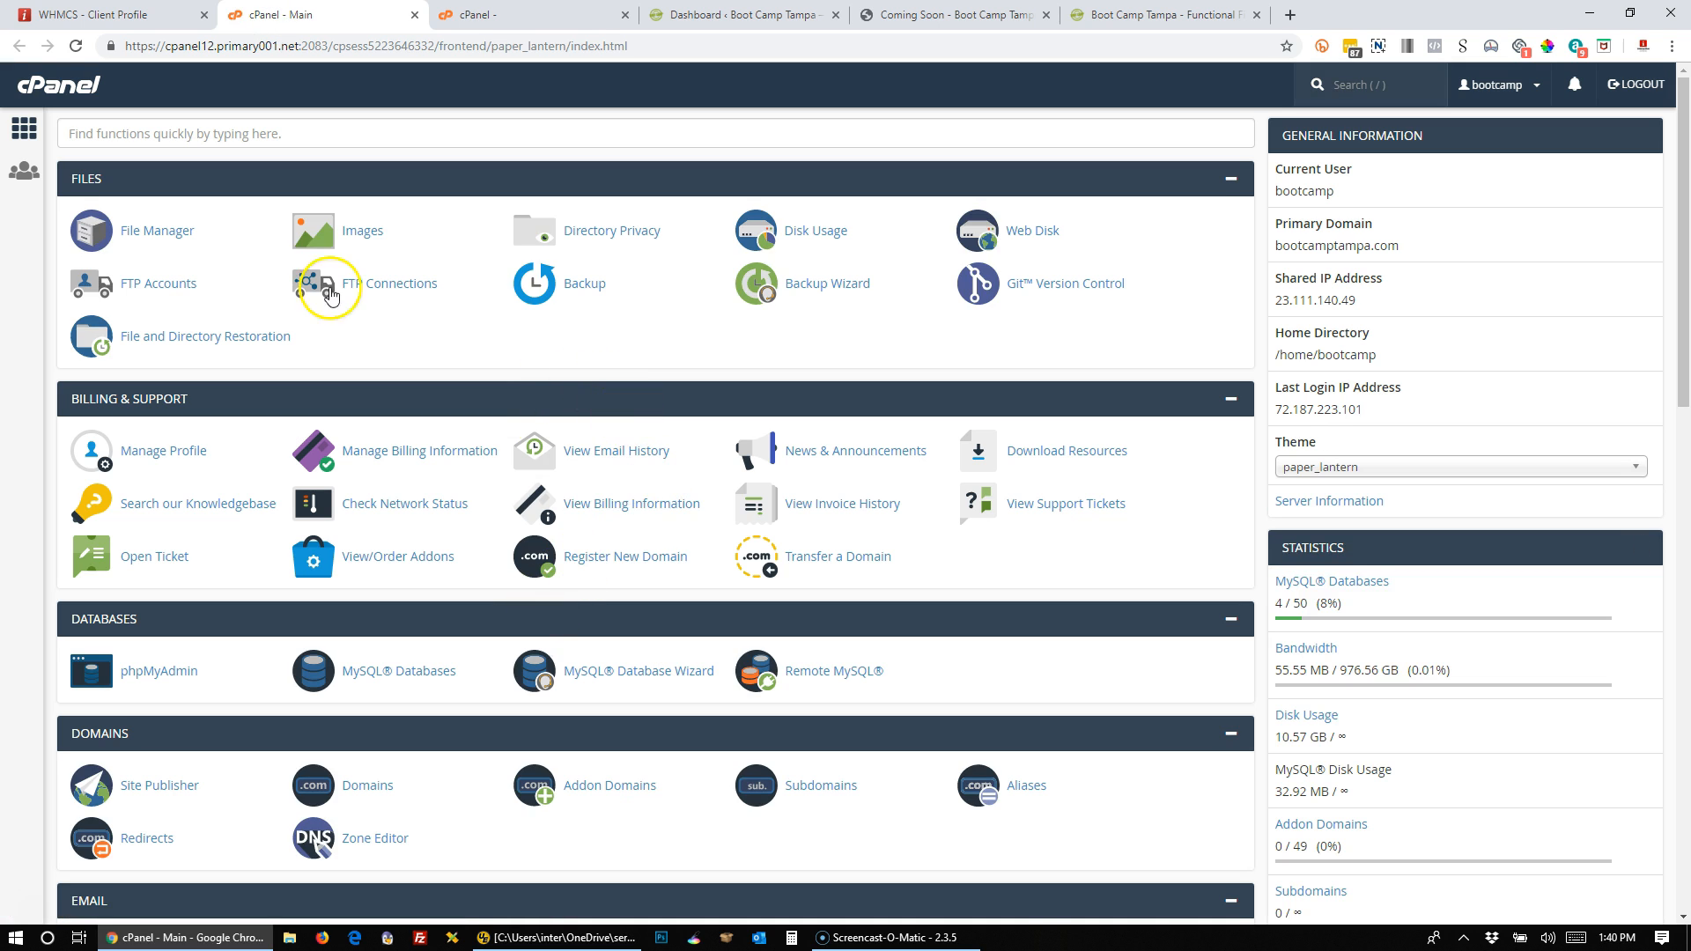
pyautogui.scroll(-5, 580, 386)
pyautogui.scroll(-5, 581, 383)
pyautogui.scroll(10, 596, 377)
pyautogui.click(177, 134)
pyautogui.write('install')
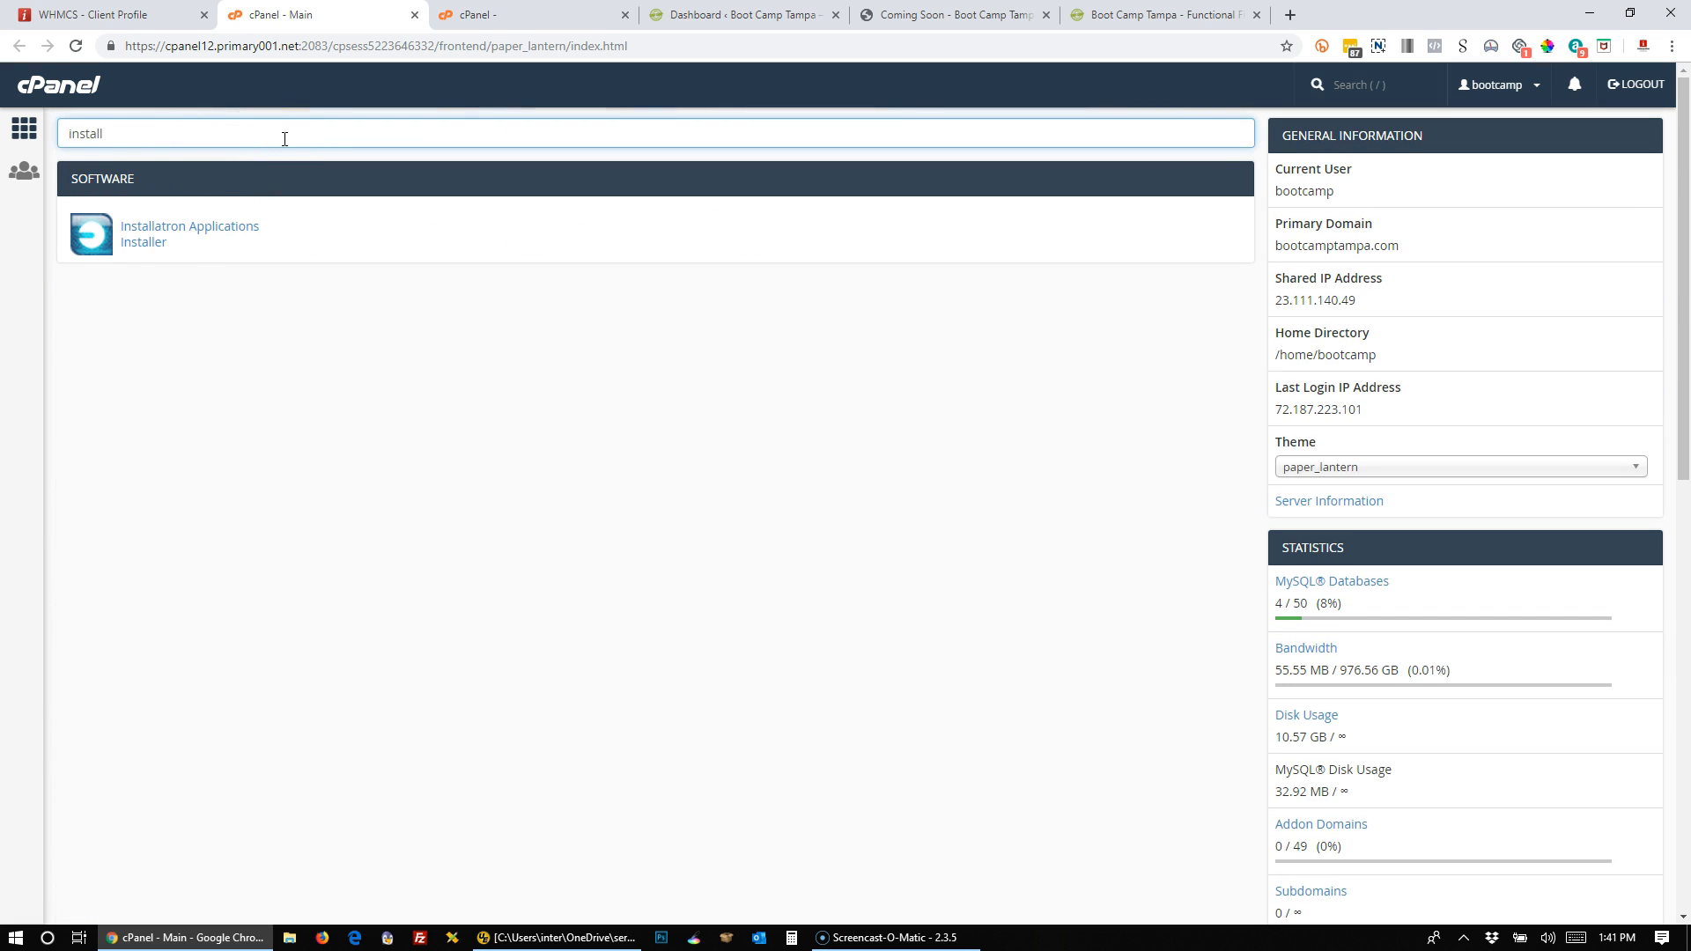
pyautogui.click(150, 241)
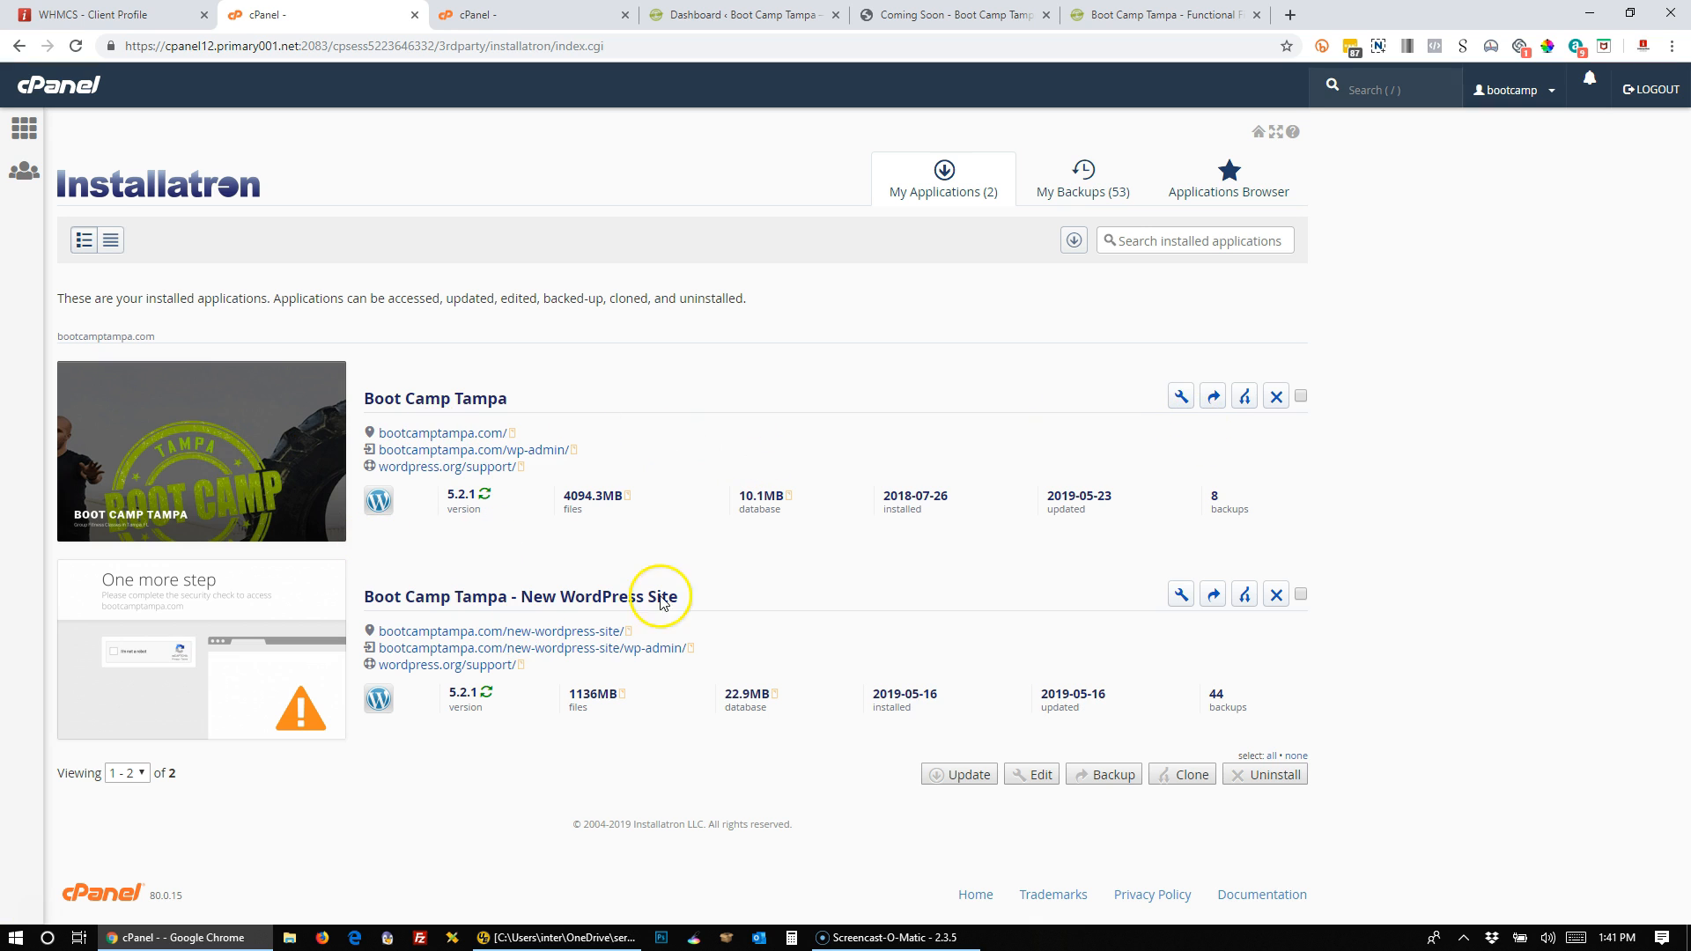
# - Back up both Boot Camp Tampa and Boot Camp Tampa - New WordPress Site, labelling each backup "Before Move"
pyautogui.click(1301, 396)
pyautogui.click(1300, 594)
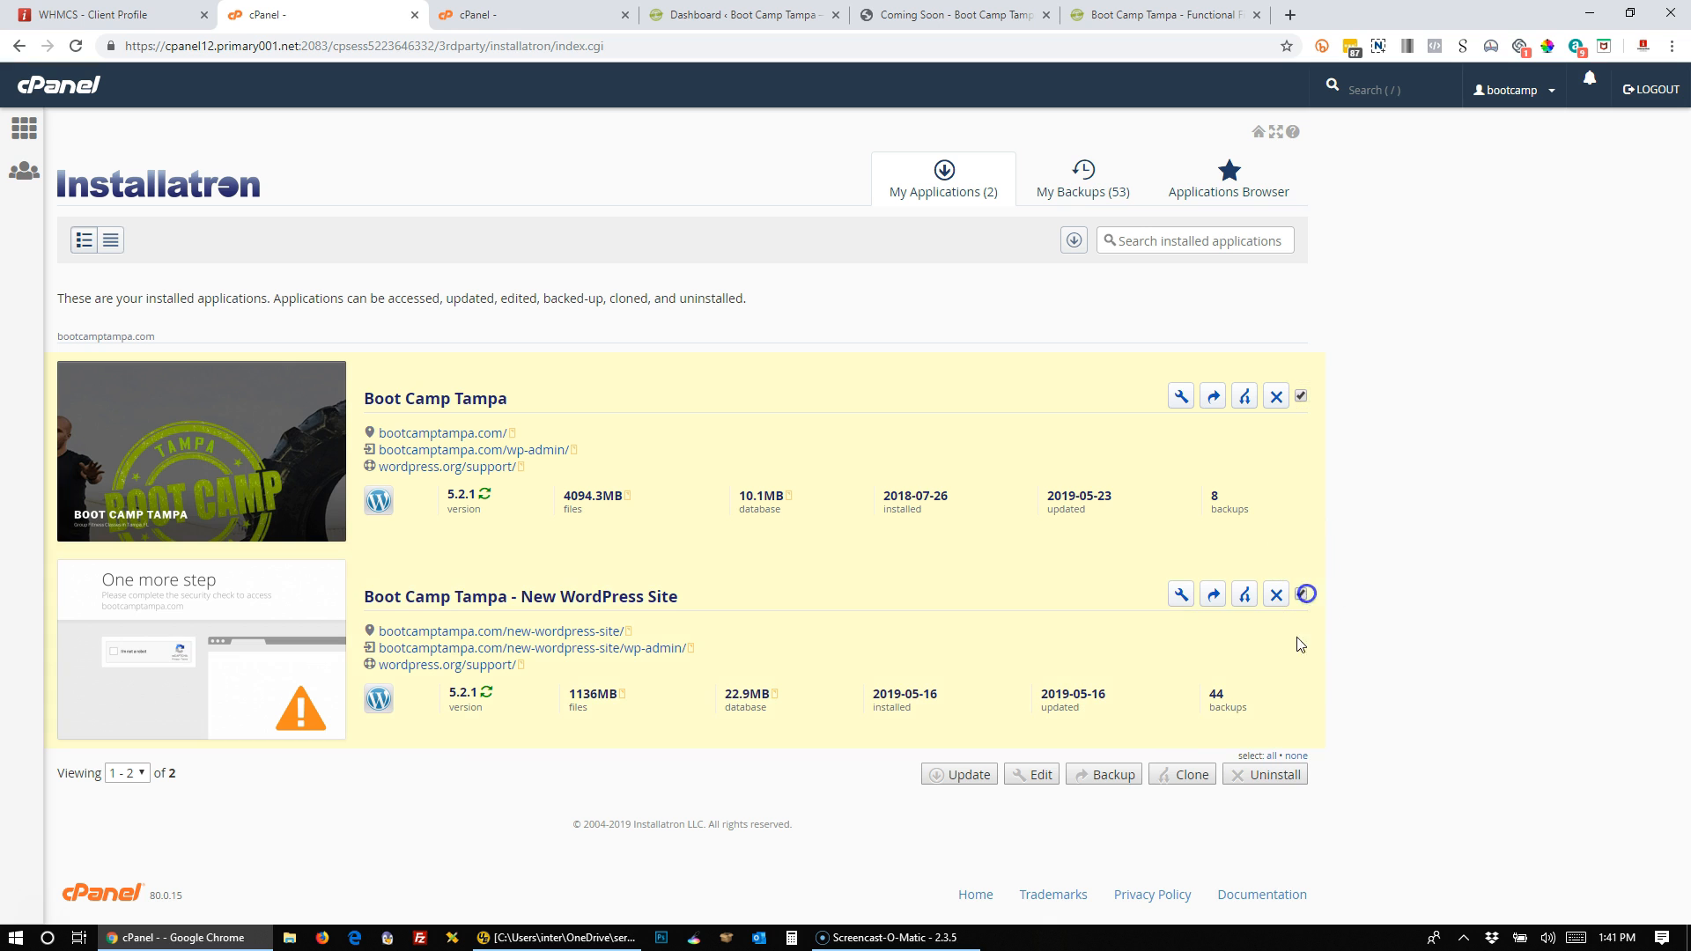
pyautogui.click(1104, 775)
pyautogui.click(1121, 435)
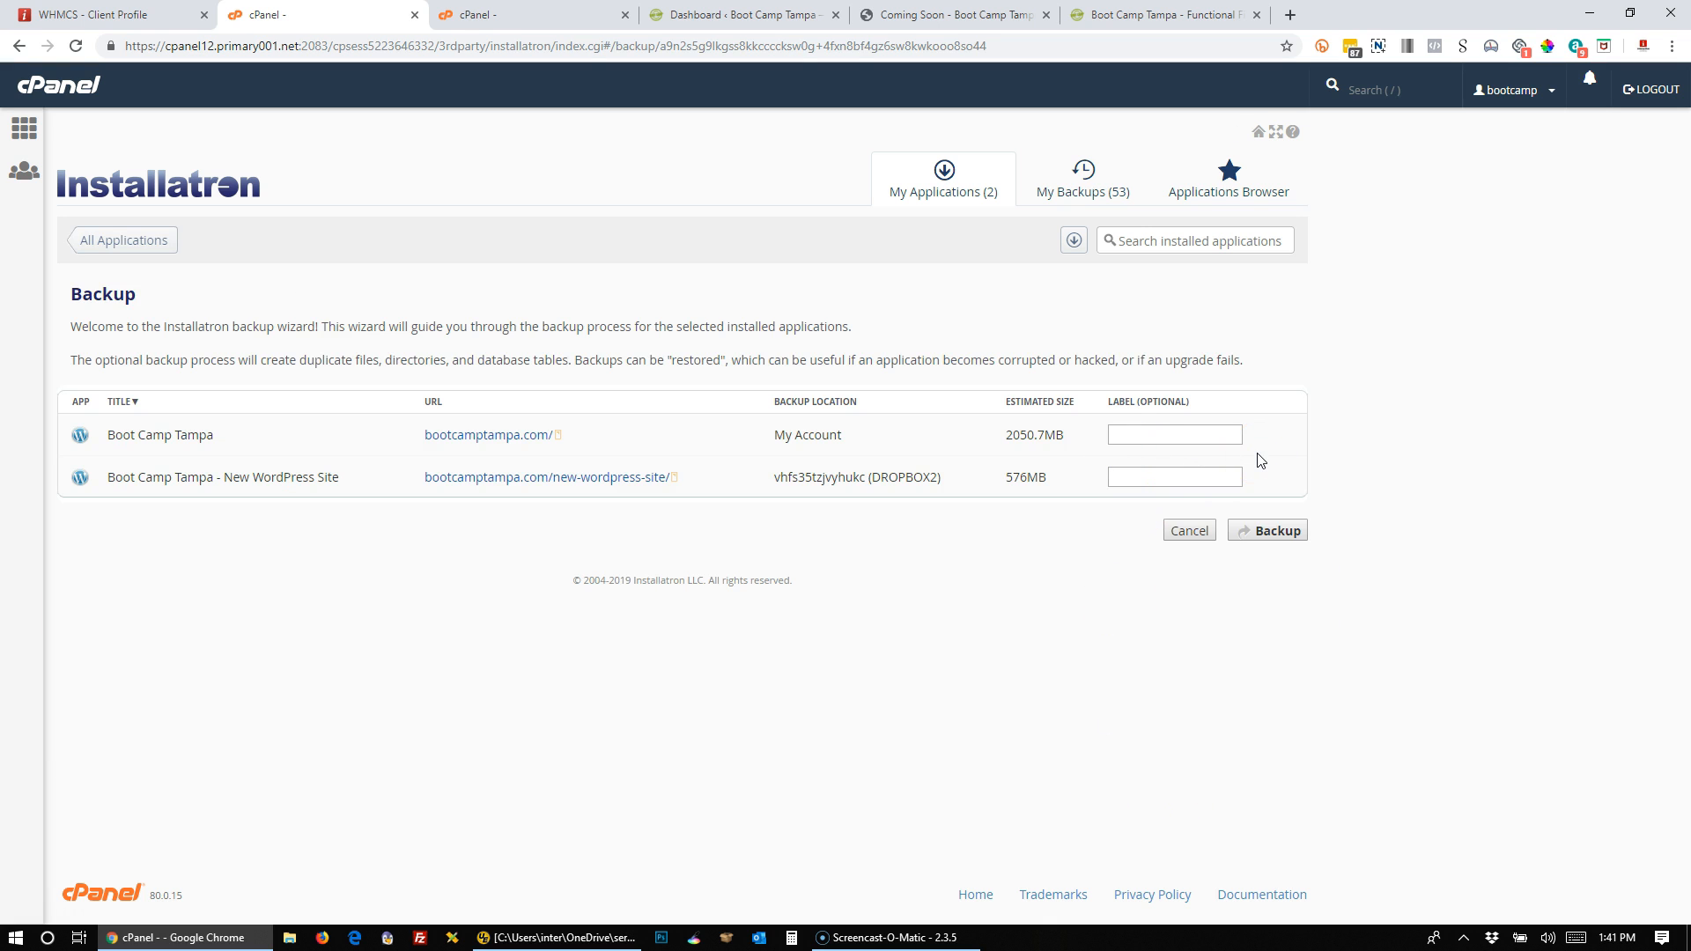
pyautogui.tripleClick(1154, 434)
pyautogui.hotkey('ctrl', 'c')
pyautogui.click(1171, 479)
pyautogui.hotkey('ctrl', 'v')
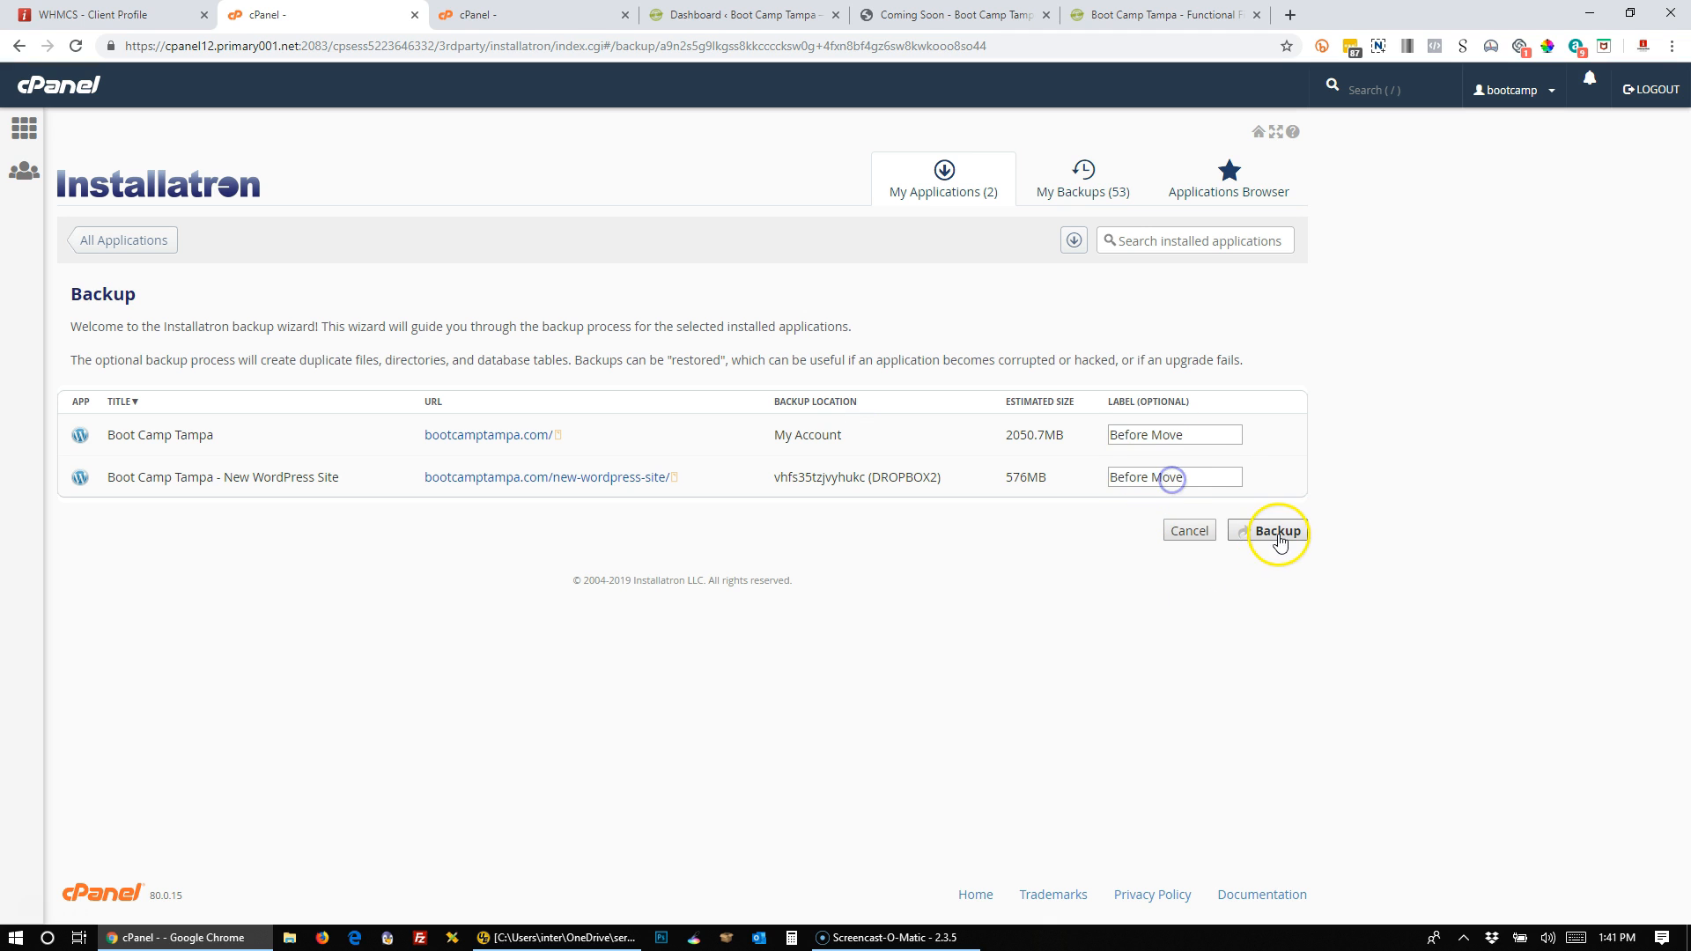
pyautogui.click(1280, 537)
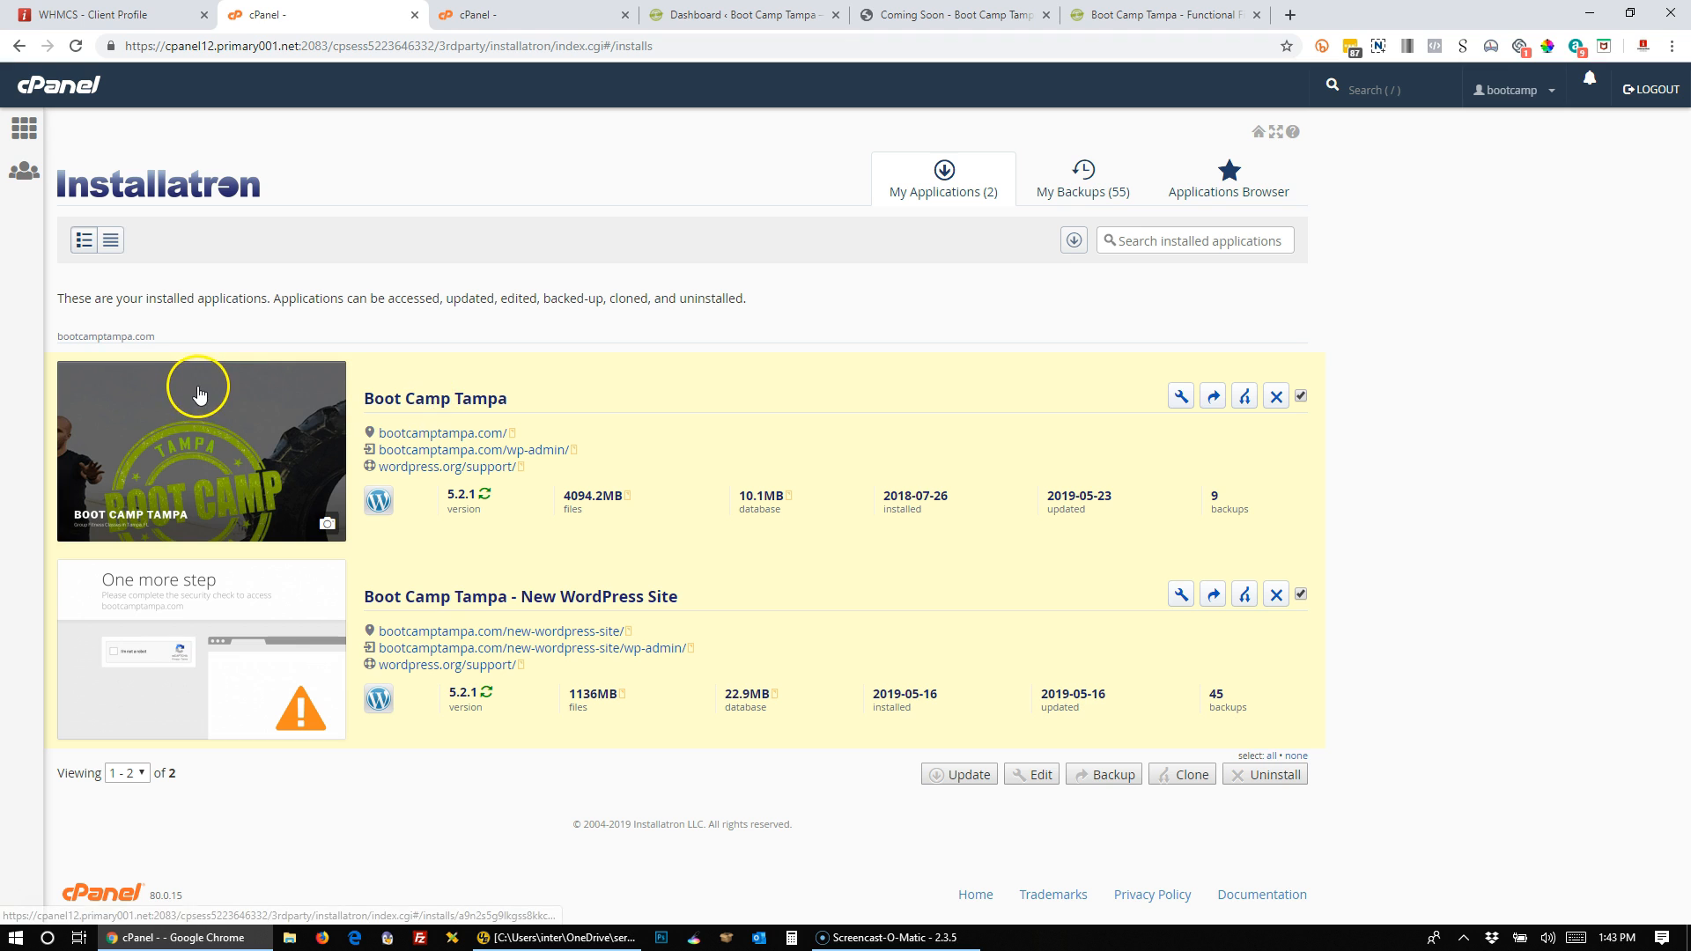
# - Uninstall the Boot Camp Tampa application located at bootcamptampa.com and reload that address to check the removal
pyautogui.click(1278, 397)
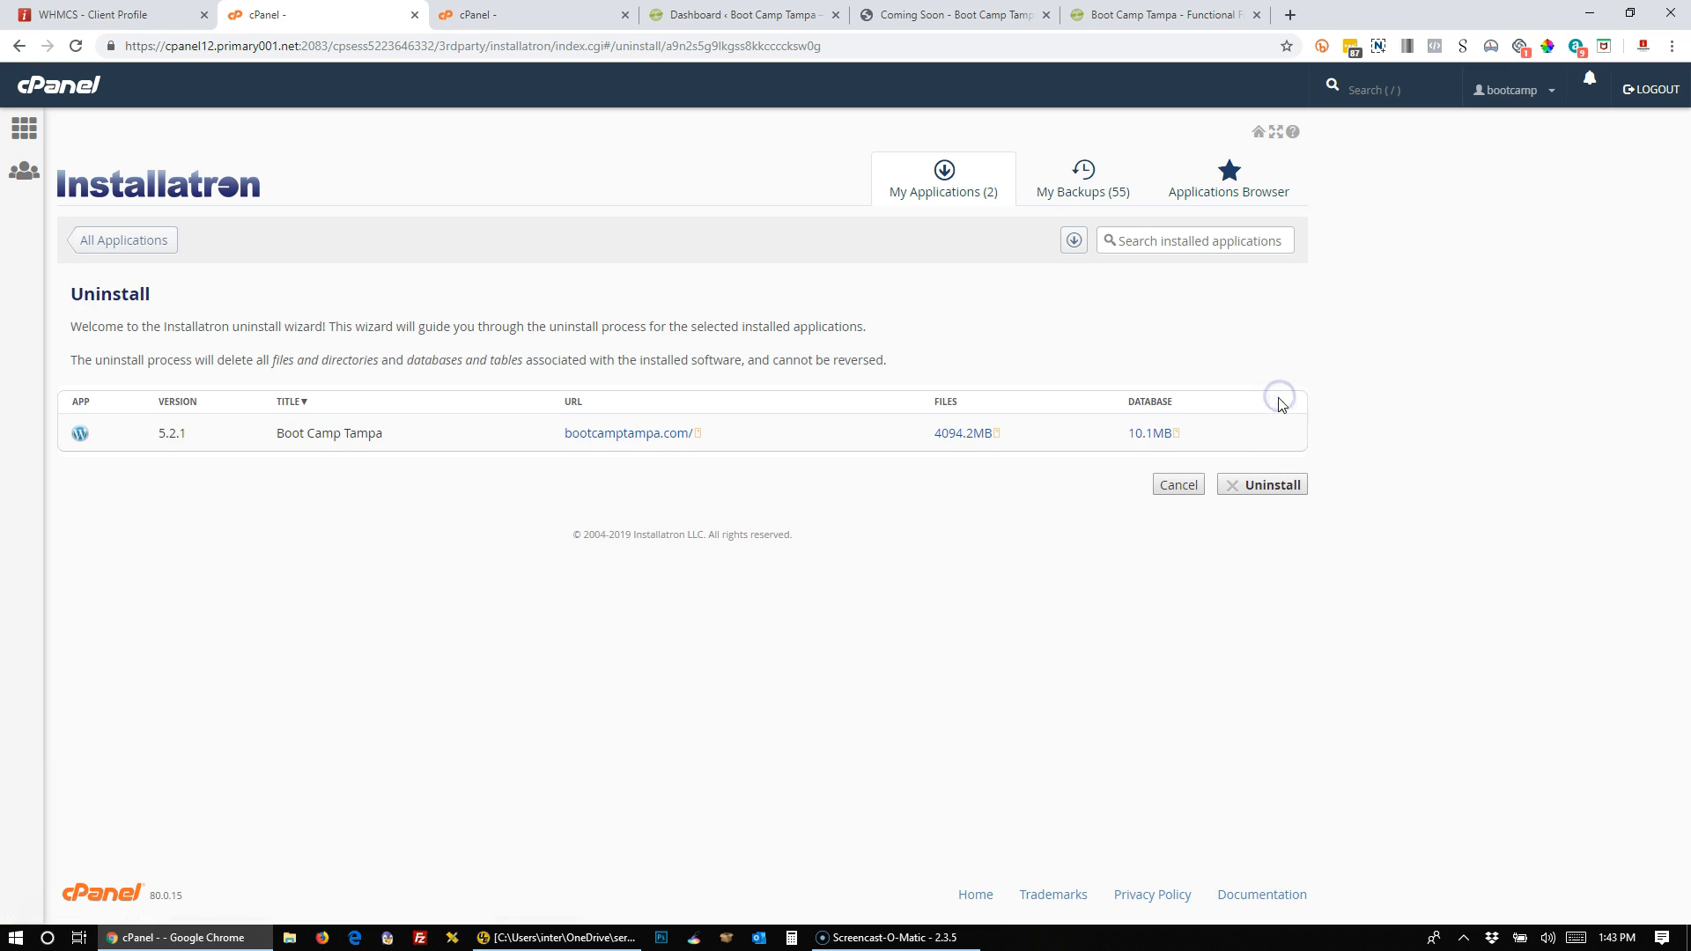
pyautogui.click(1273, 486)
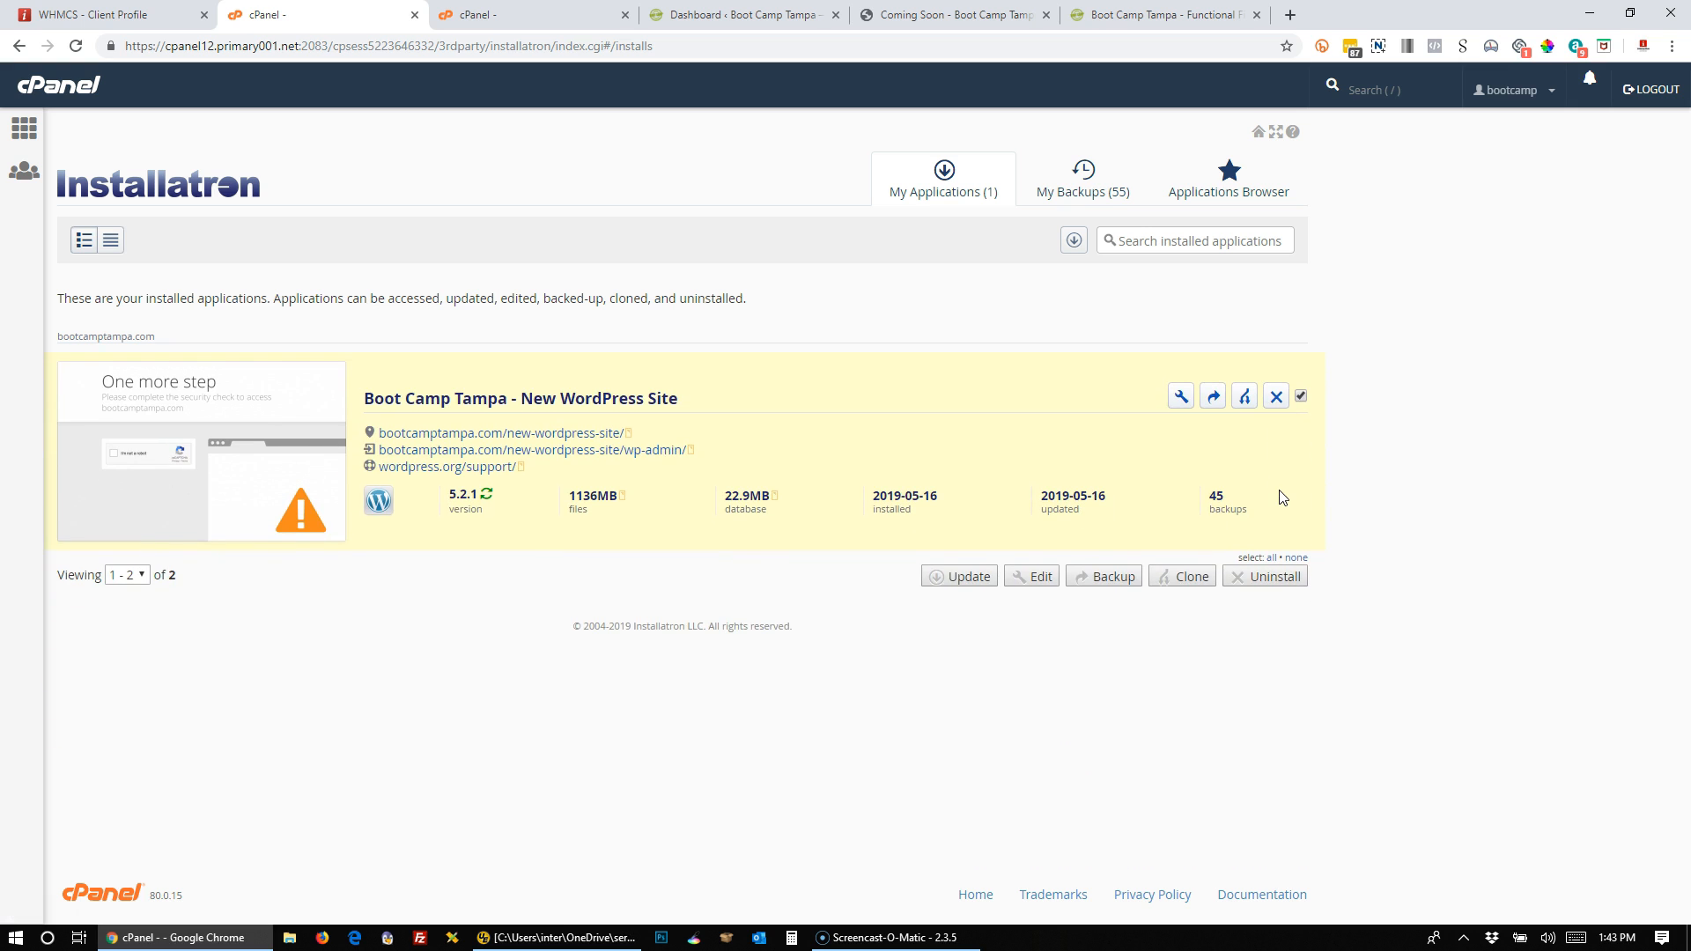
pyautogui.click(922, 18)
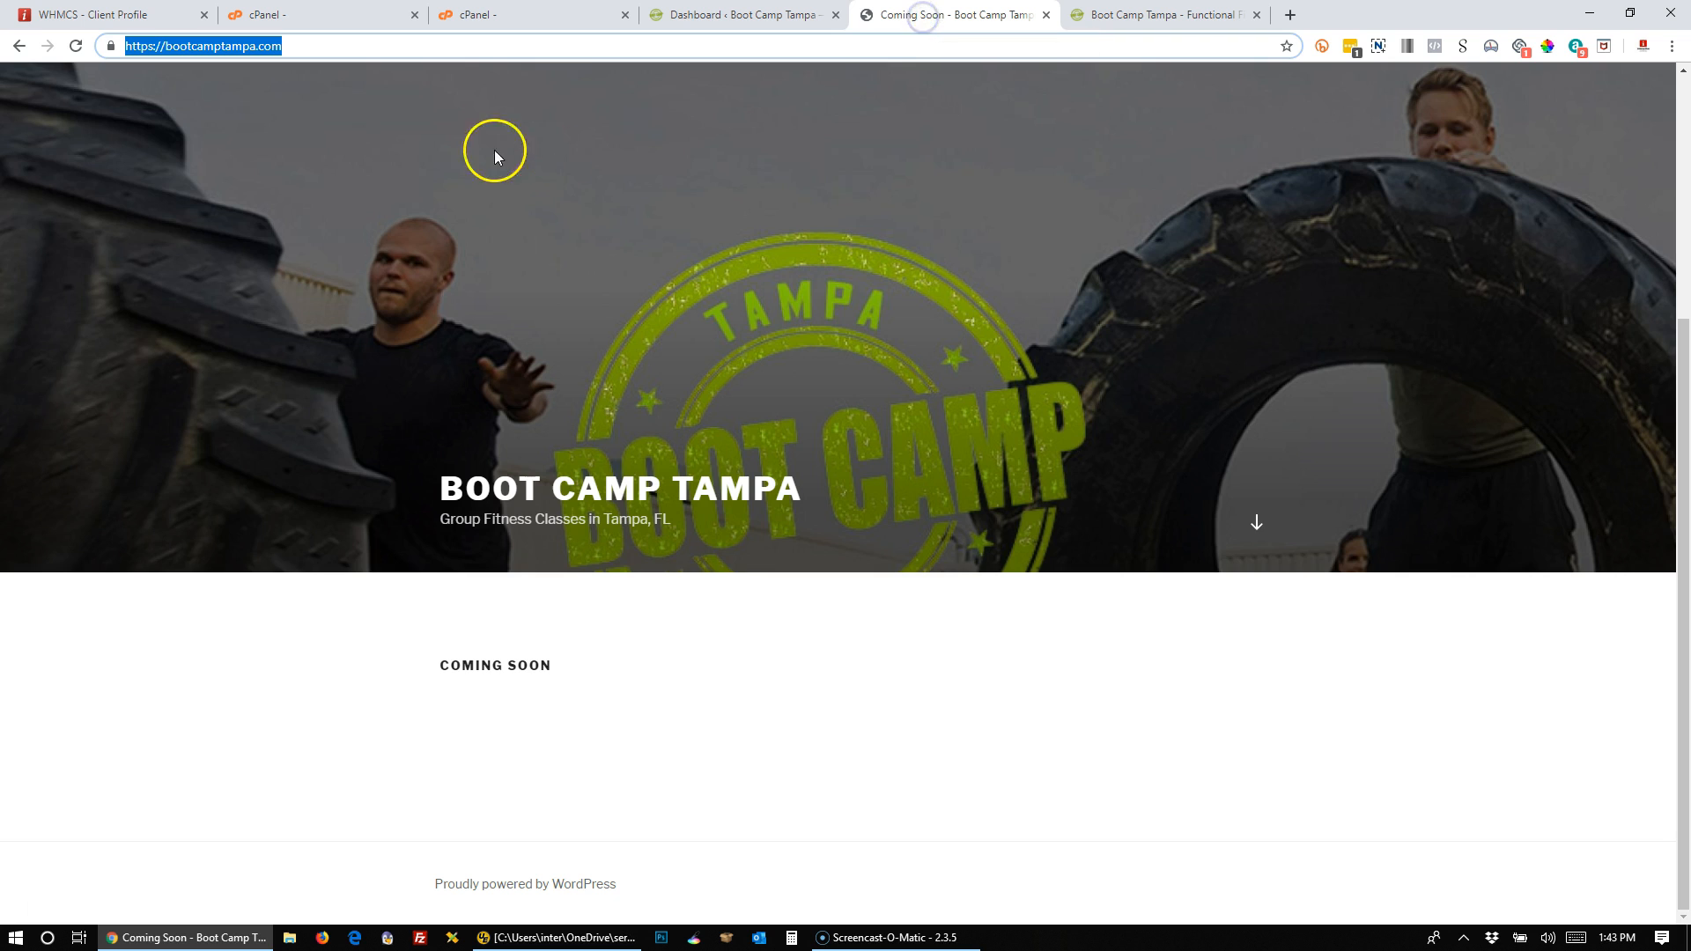
pyautogui.click(76, 46)
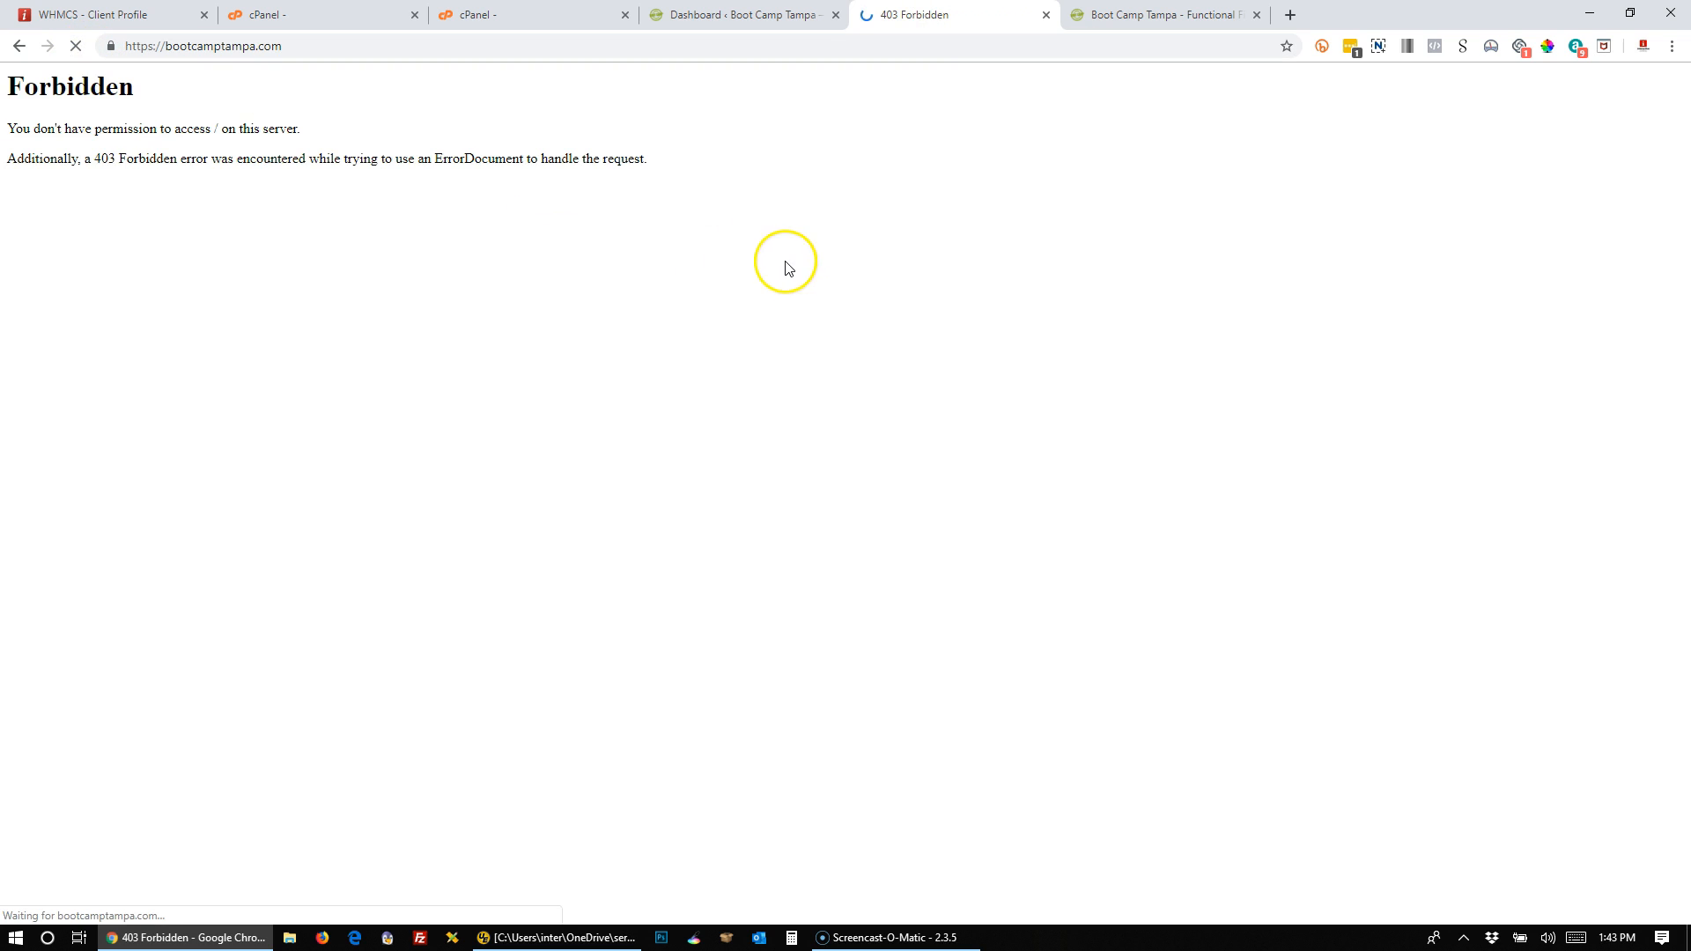
# - Close the outdated duplicate Installatron tab and return to the current list of installed applications
pyautogui.click(466, 16)
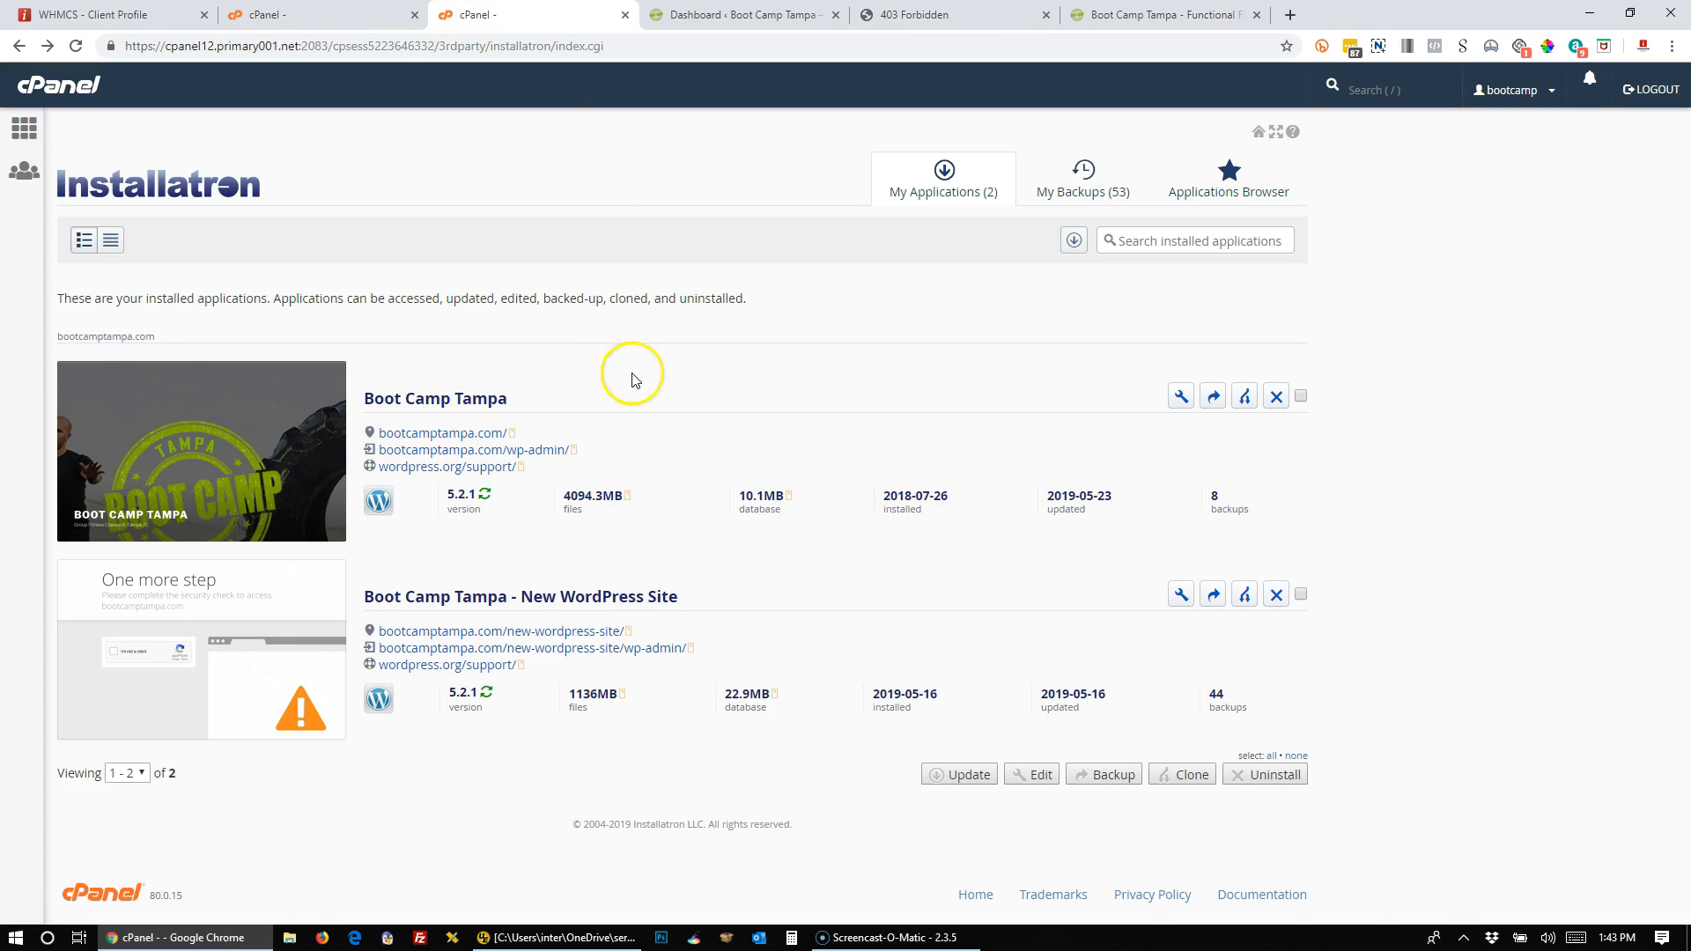
pyautogui.click(625, 15)
pyautogui.click(283, 16)
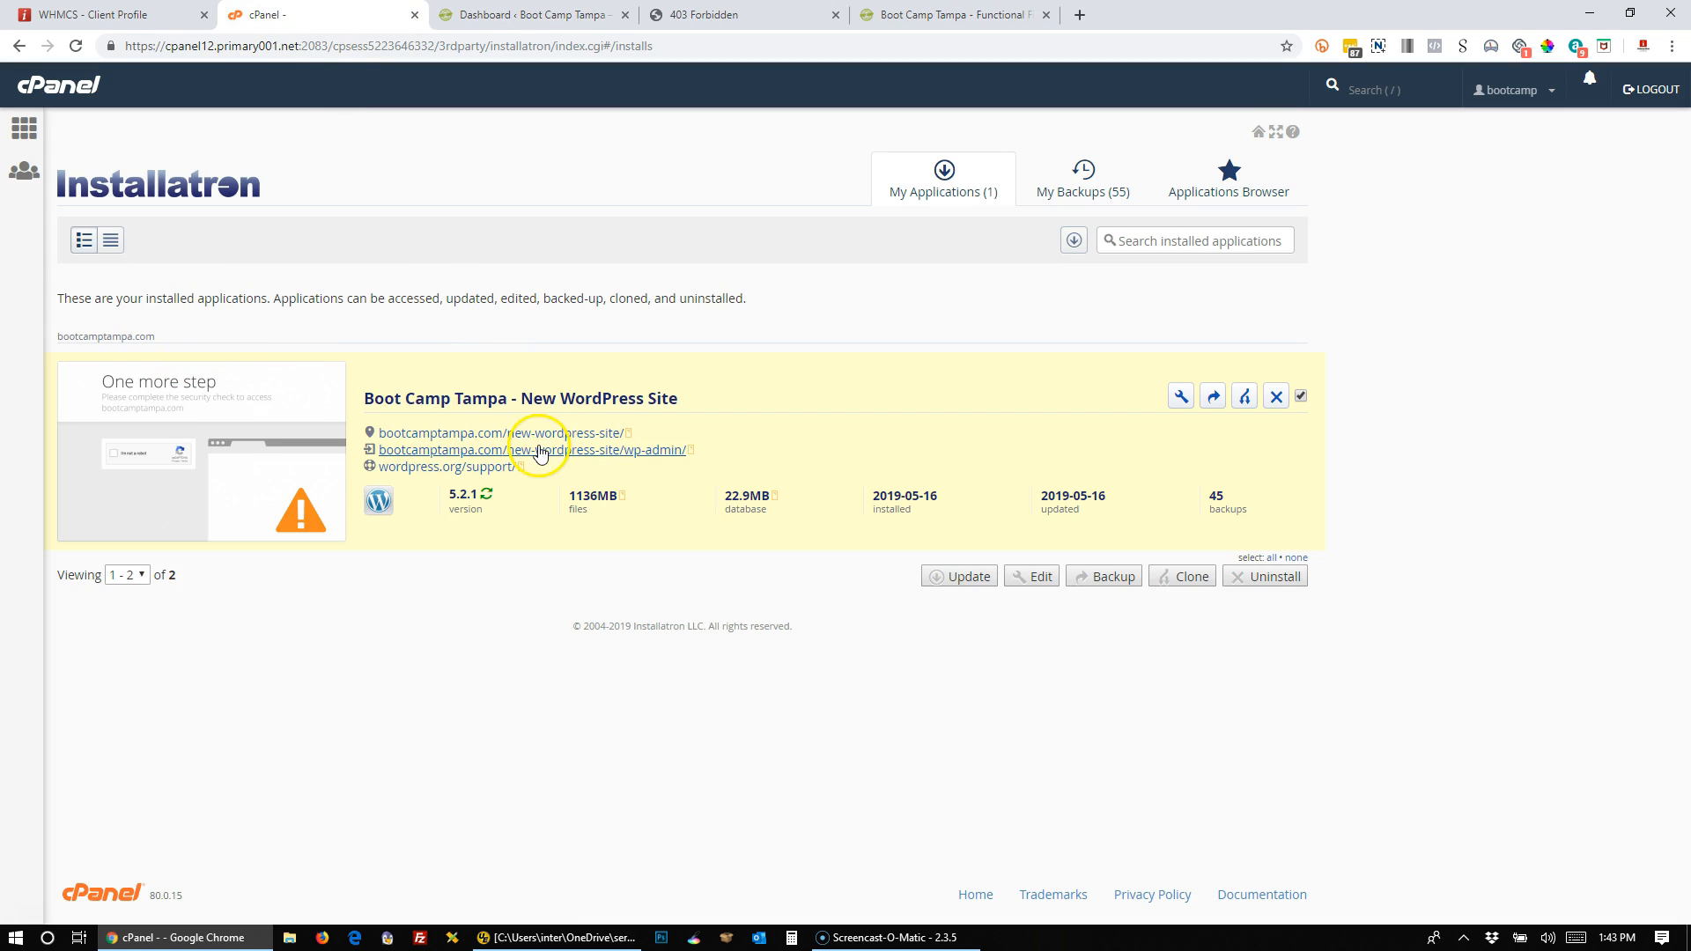
pyautogui.click(1247, 399)
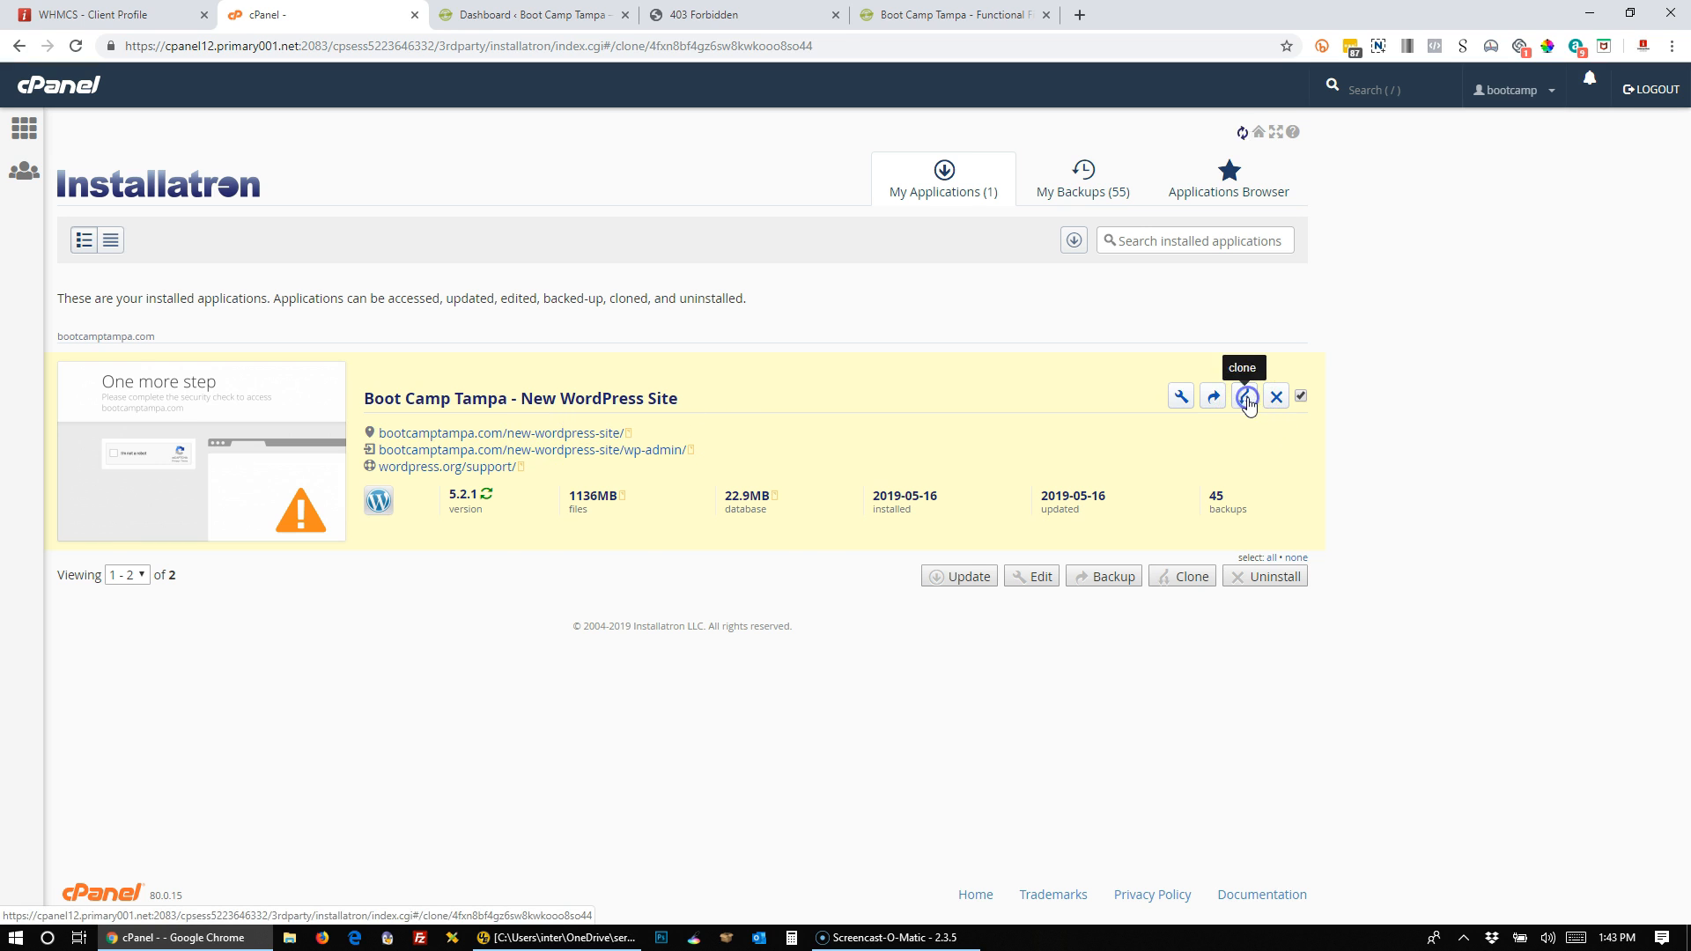
pyautogui.scroll(-4, 1445, 578)
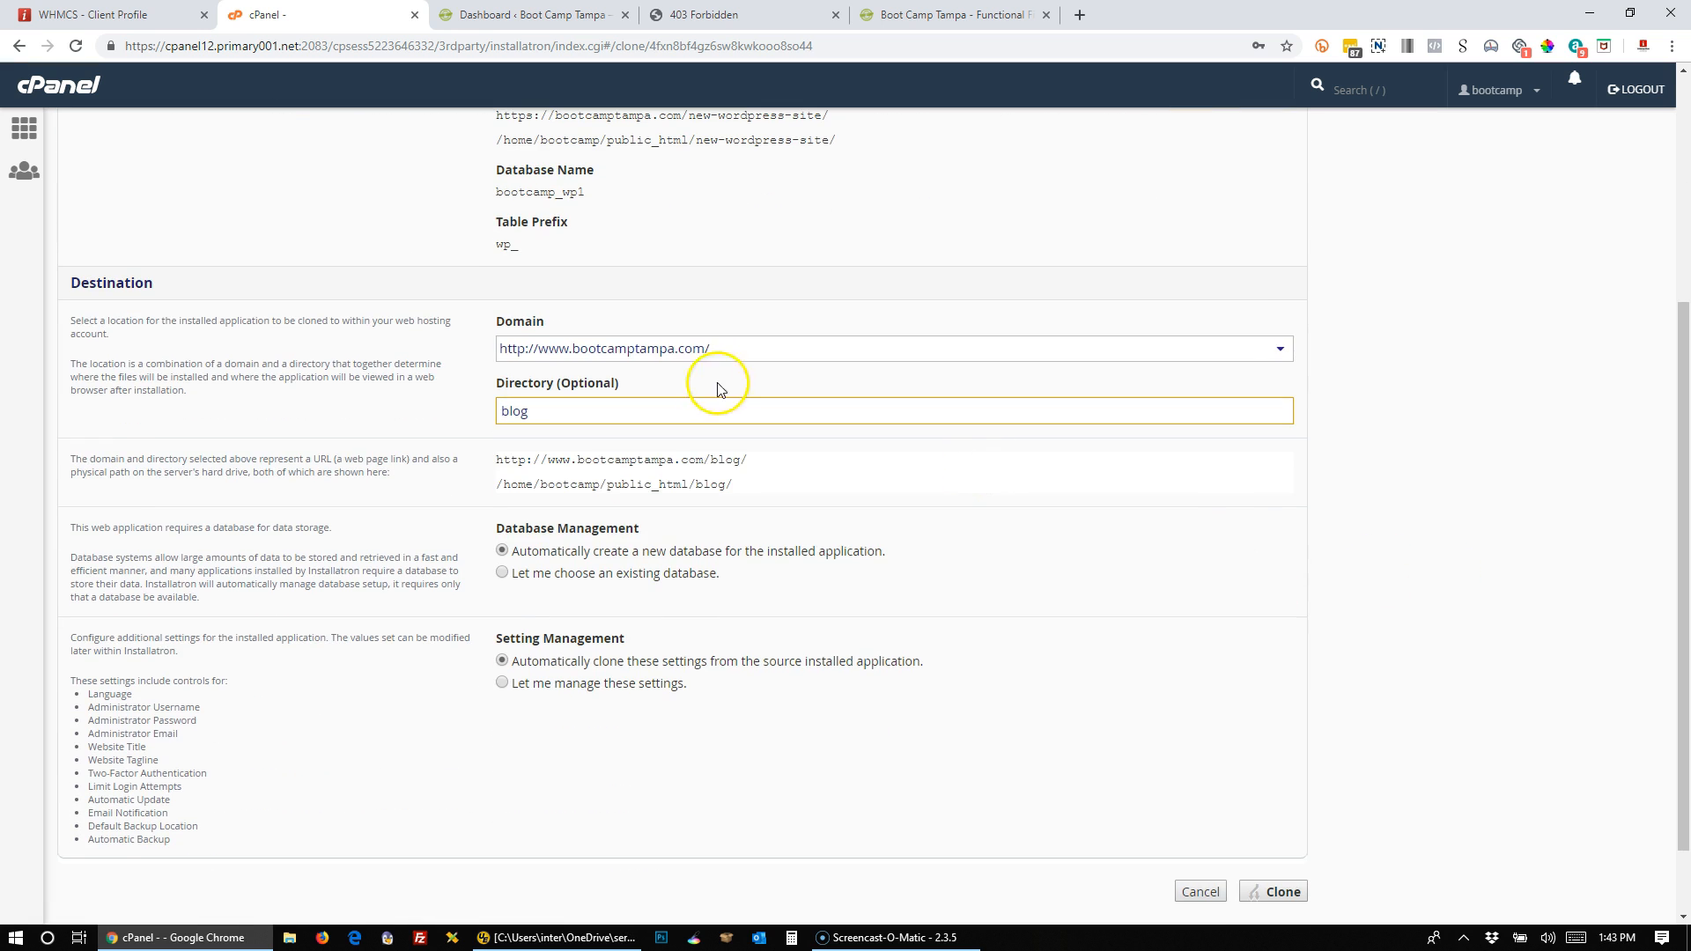
pyautogui.click(1279, 348)
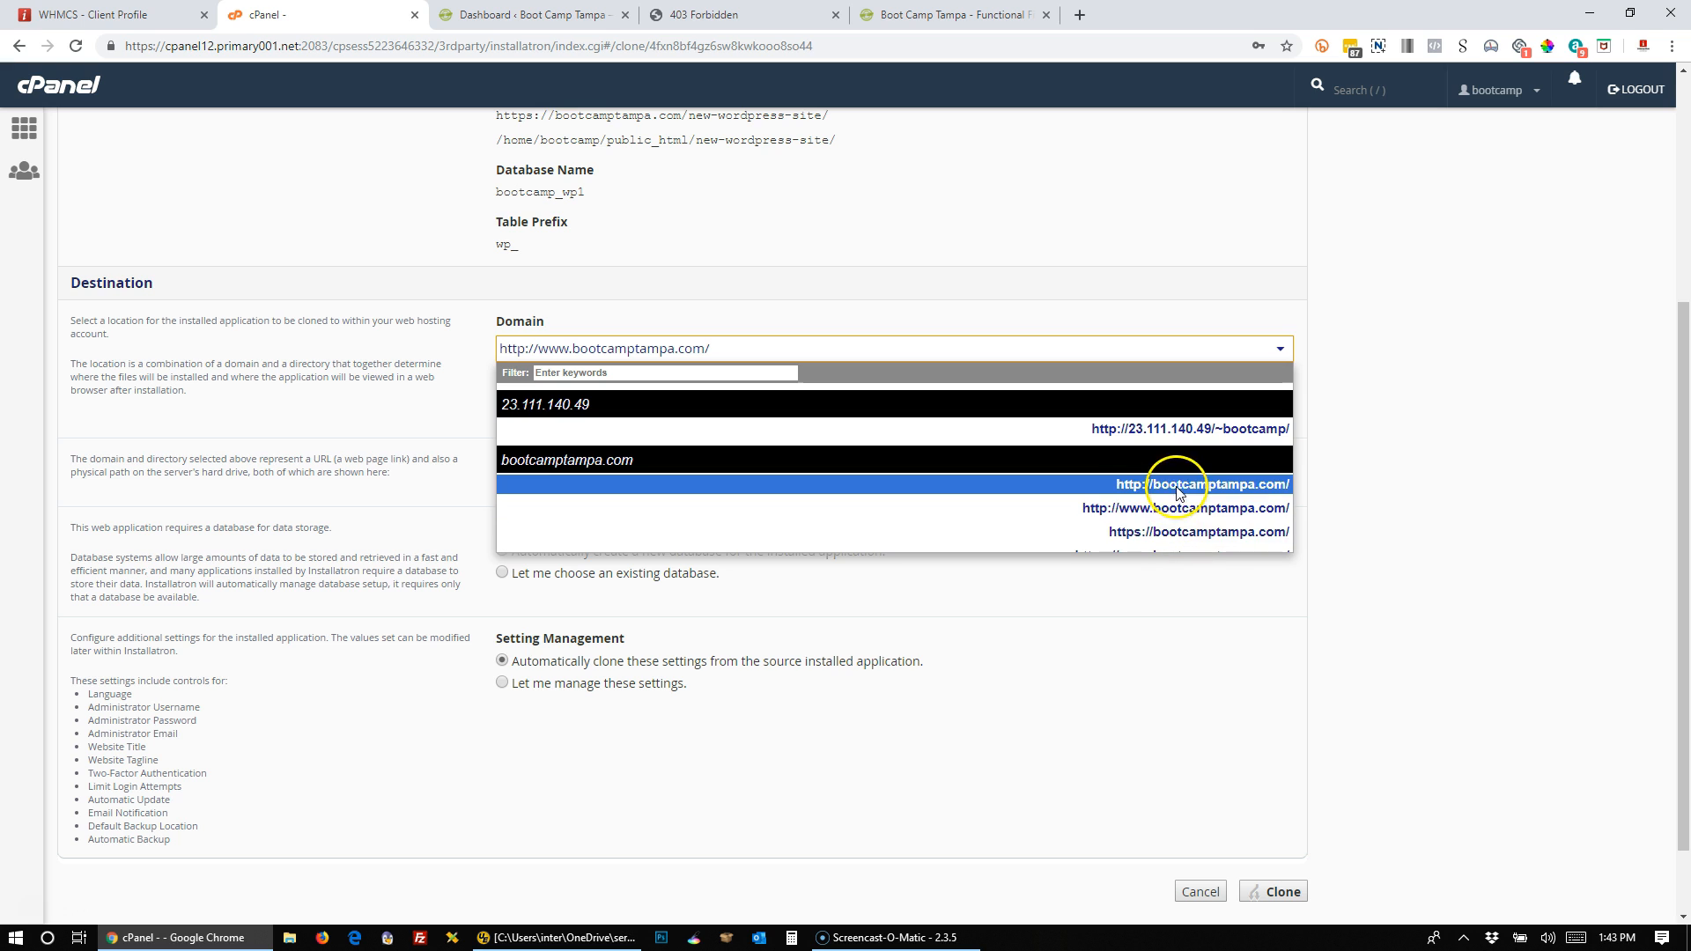
pyautogui.click(1158, 531)
pyautogui.click(534, 413)
pyautogui.press('BackSpace')
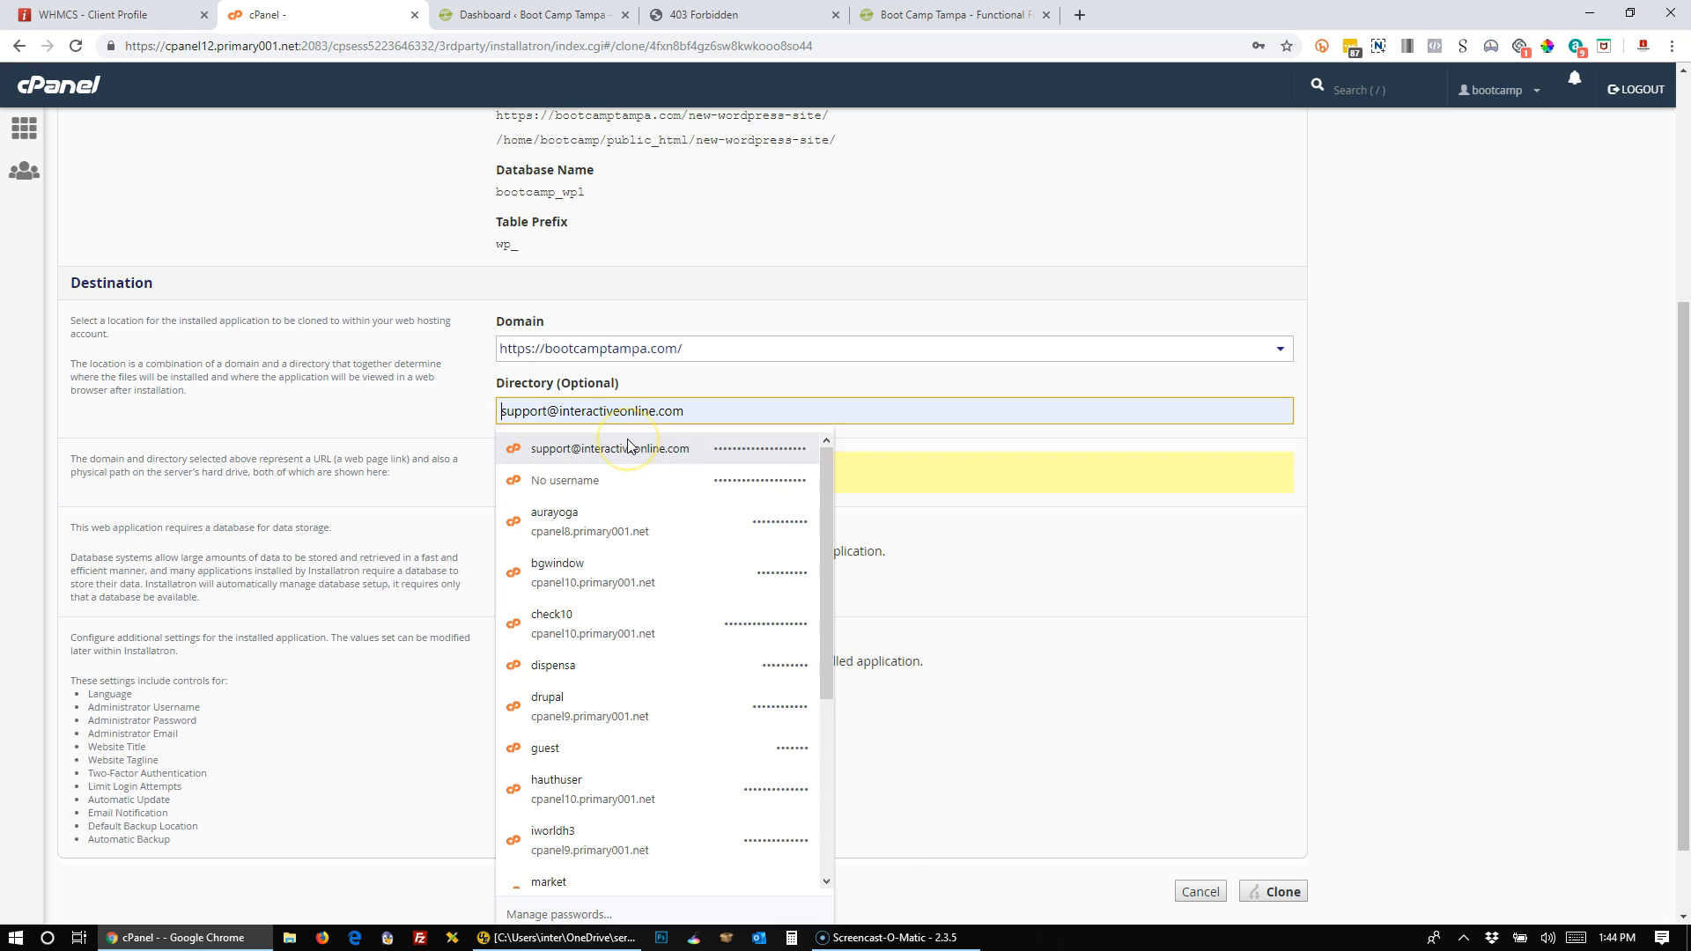
pyautogui.click(1505, 419)
pyautogui.scroll(3, 1096, 472)
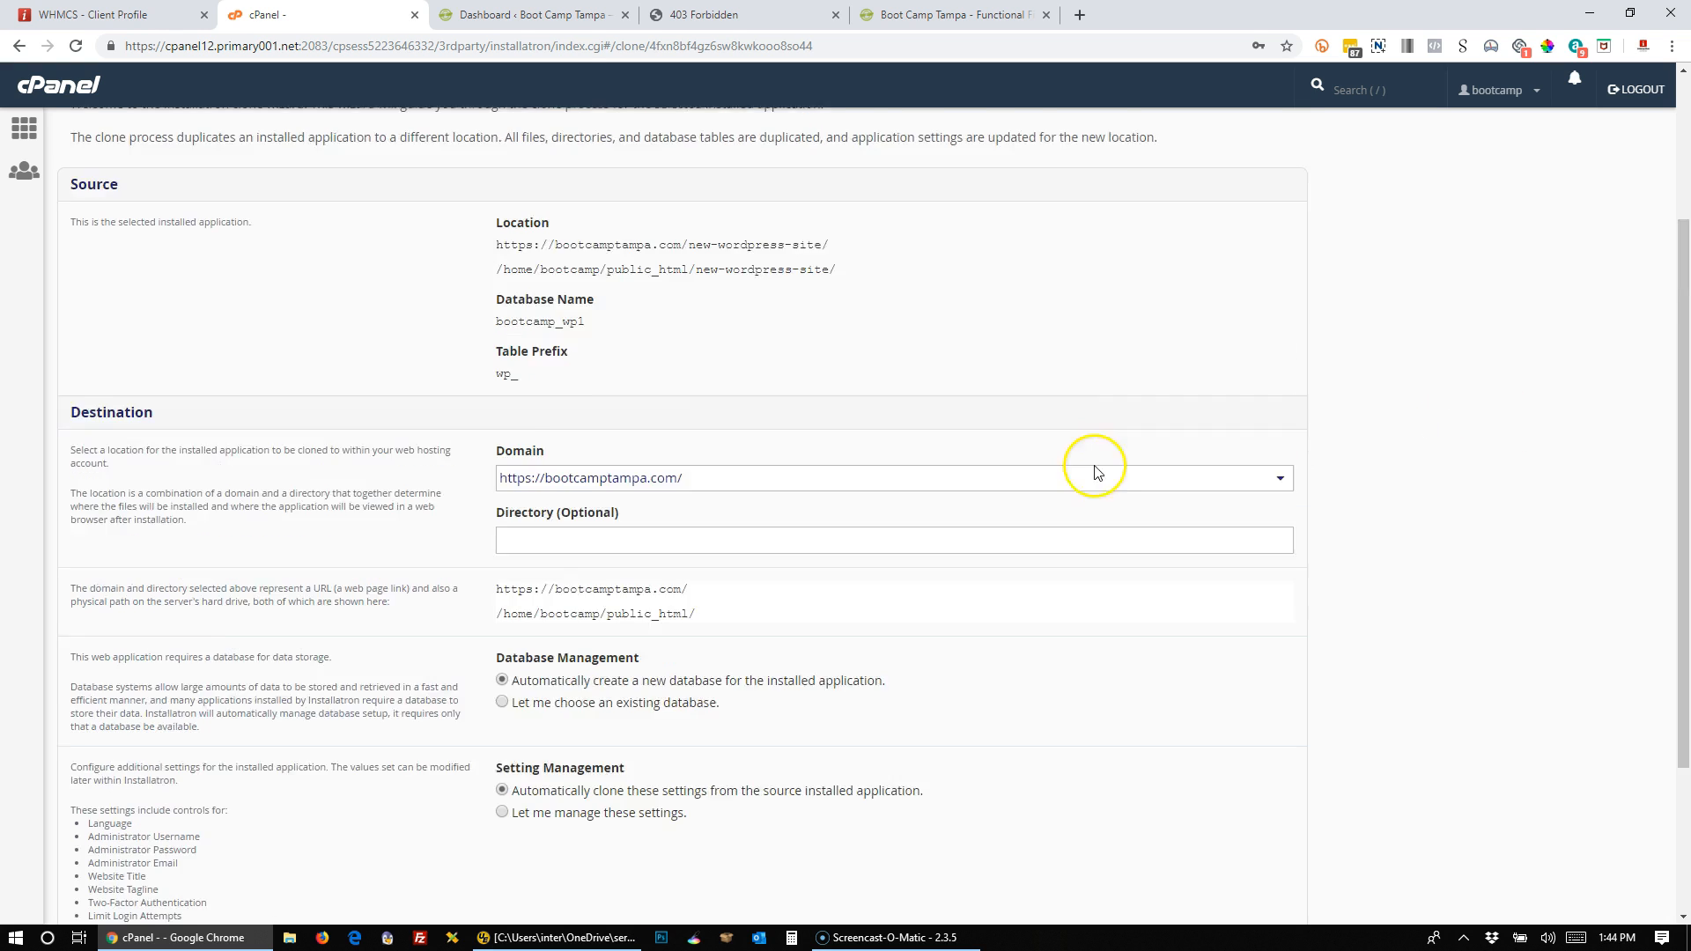
# - Run the clone from the new-wordpress-site source to the root domain and view the cloned site at bootcamptampa.com
pyautogui.moveTo(830, 380); pyautogui.dragTo(493, 382)
pyautogui.scroll(-2, 793, 590)
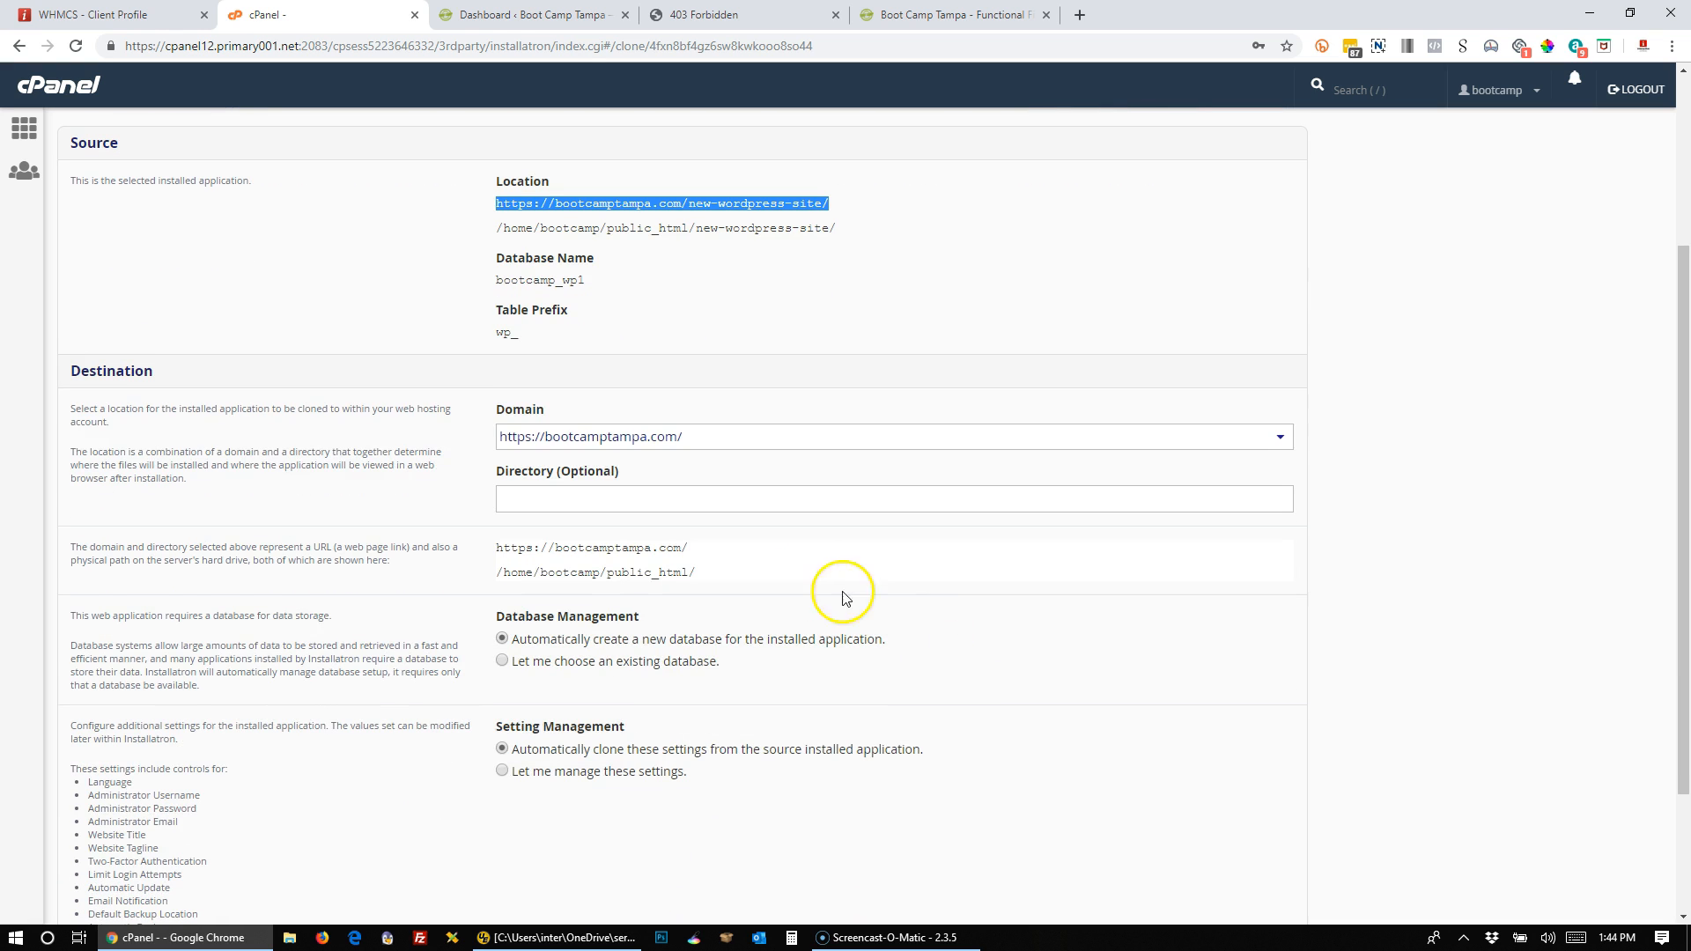
pyautogui.scroll(-2, 1145, 572)
pyautogui.click(1277, 799)
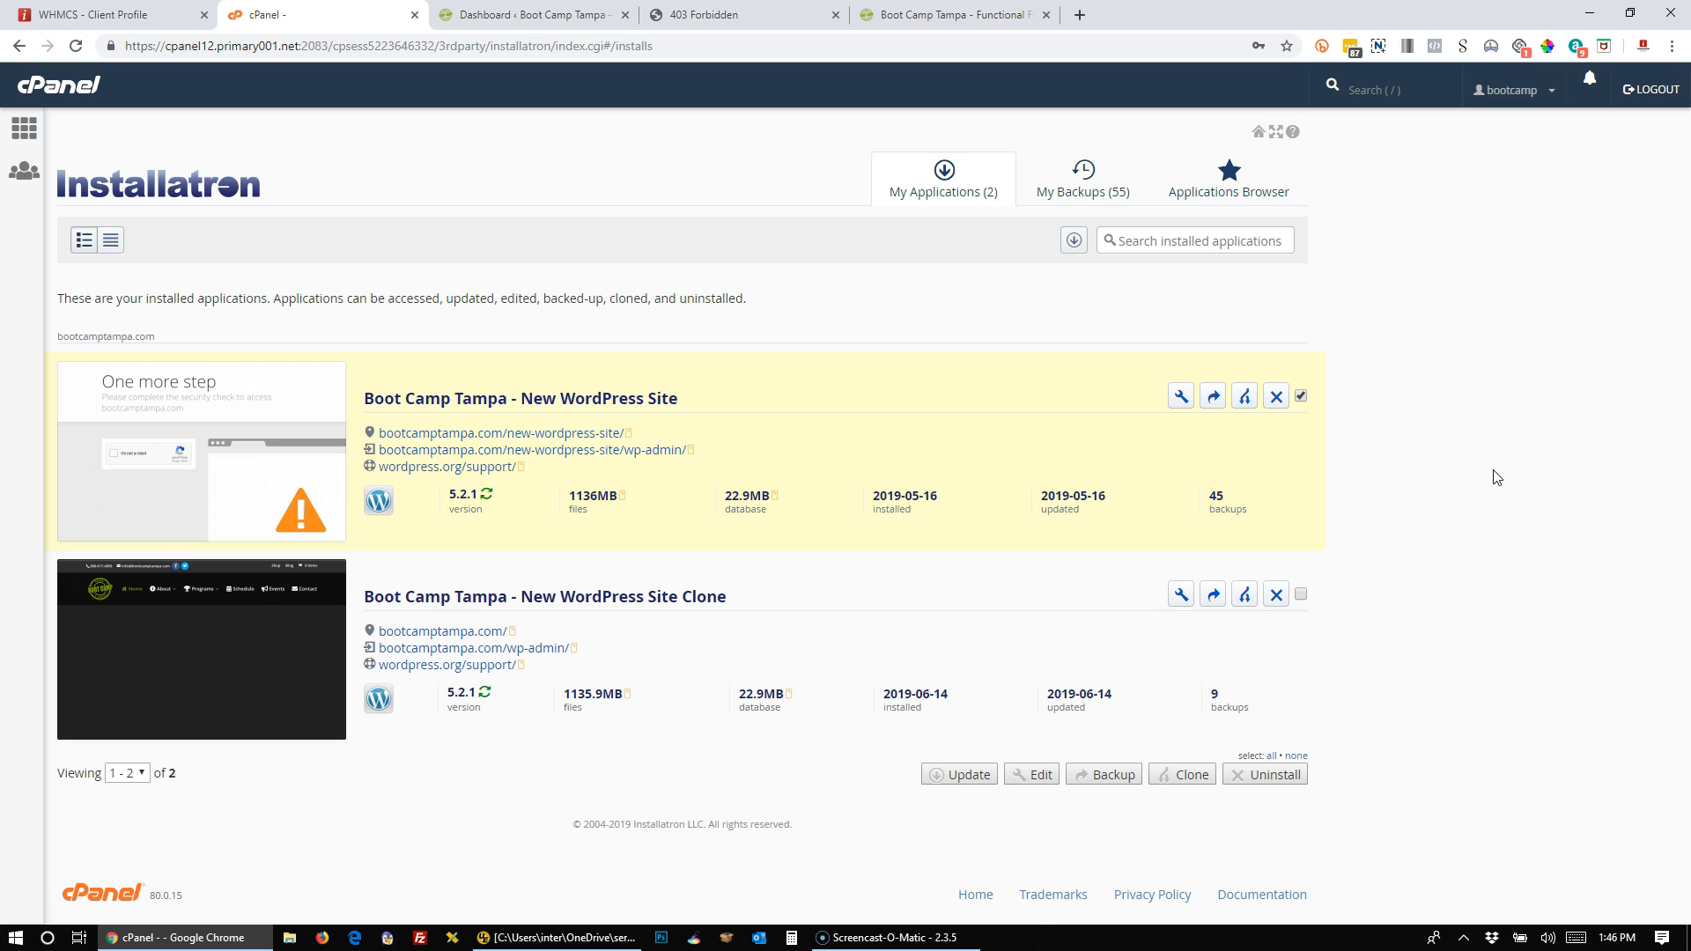
pyautogui.click(414, 634)
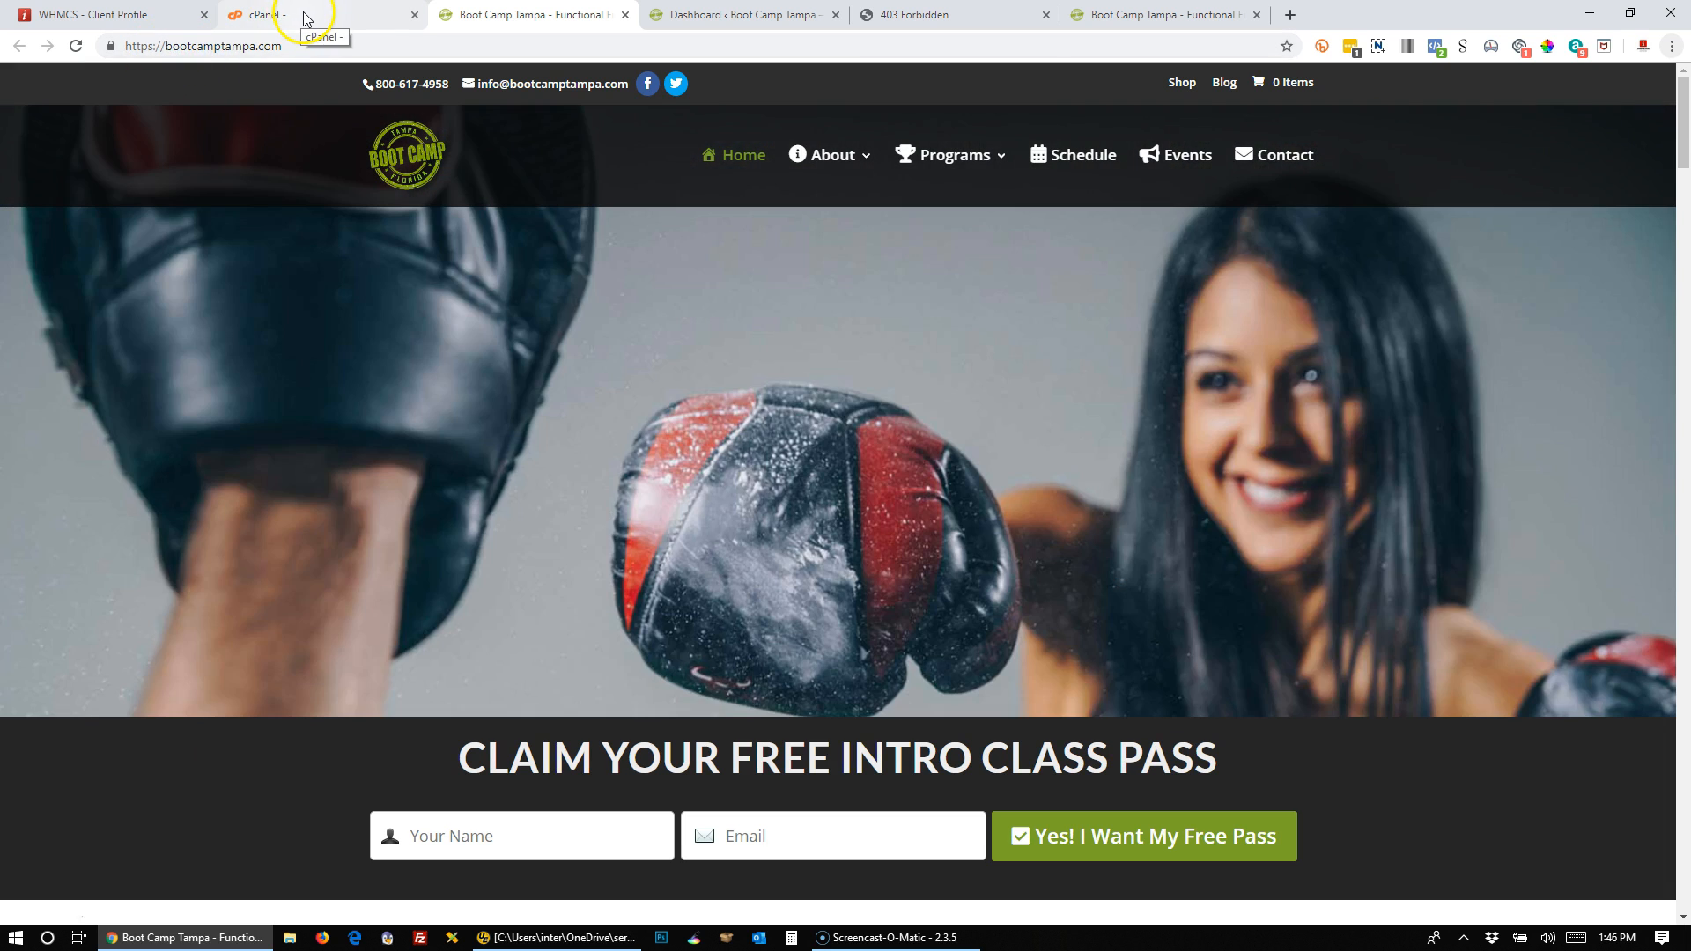
pyautogui.click(305, 16)
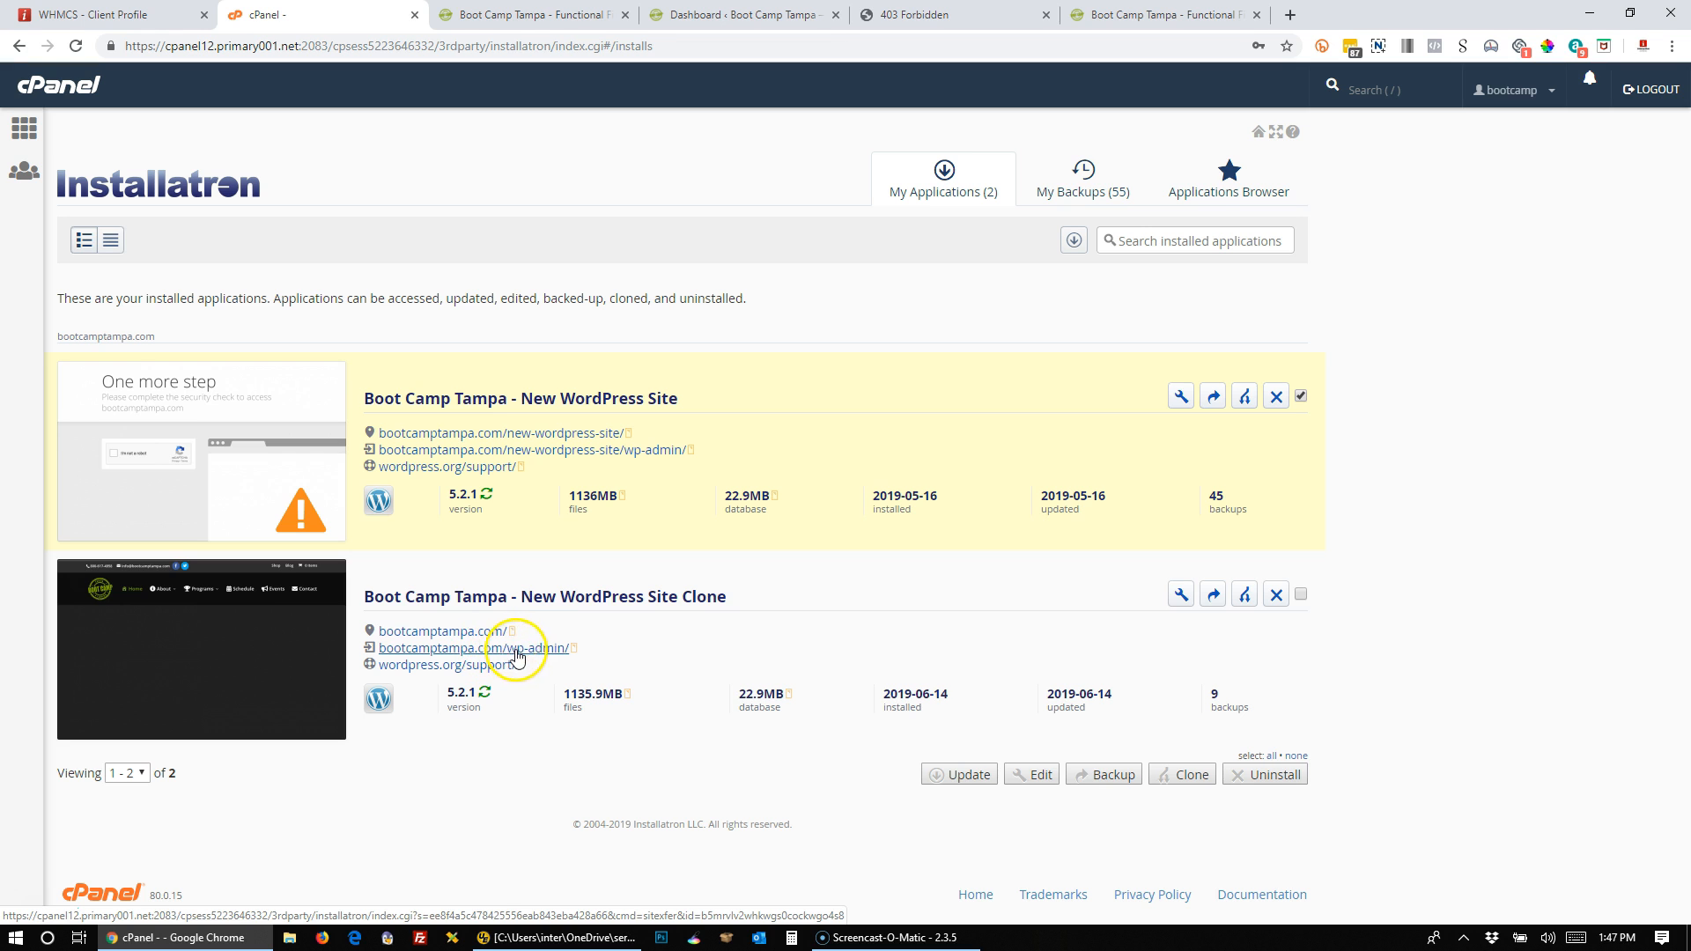
# - In the cloned site's WordPress reading settings, disable "Discourage search engines from indexing this site" and save the changes
pyautogui.click(545, 652)
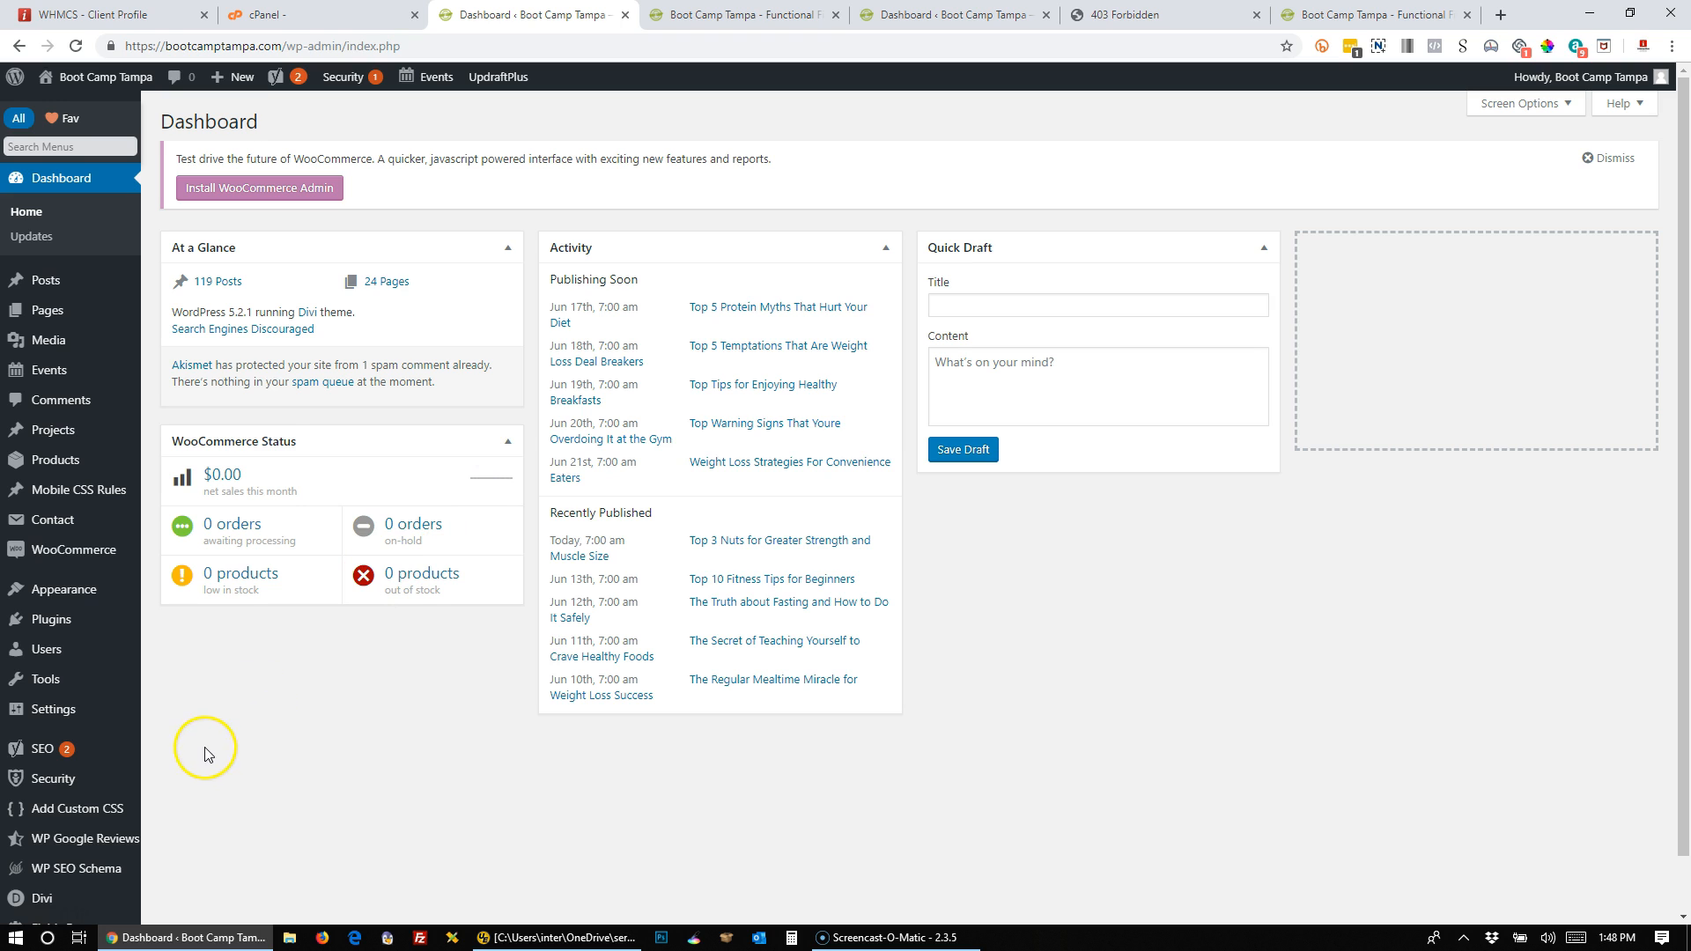
pyautogui.moveTo(55, 707)
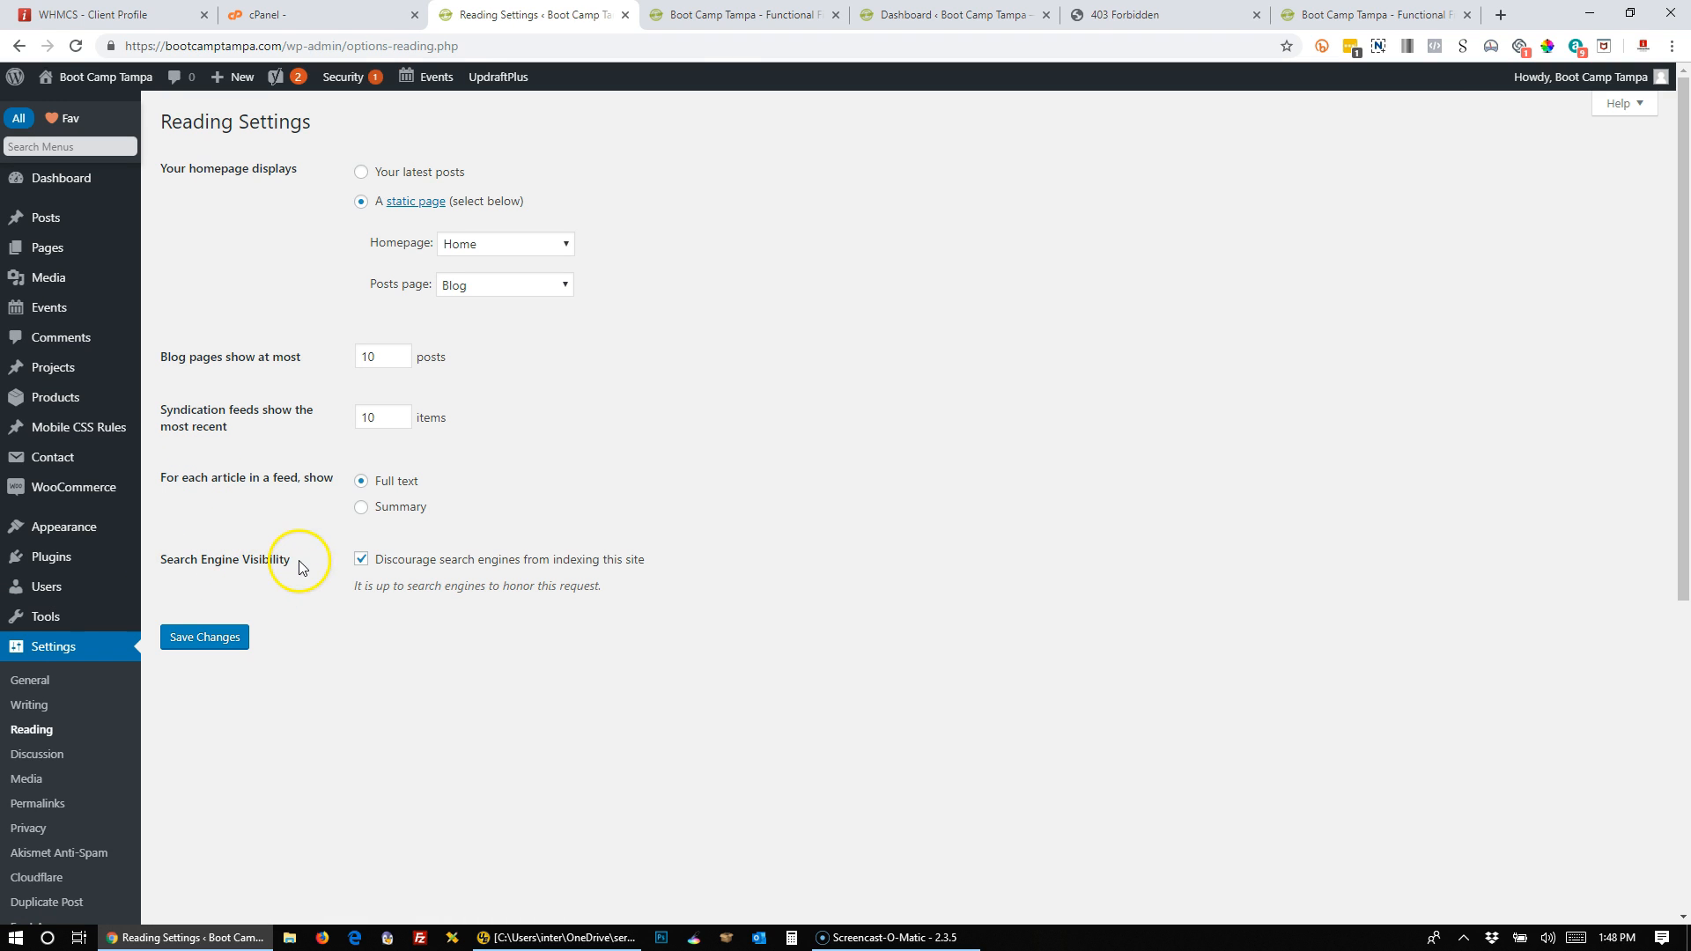
pyautogui.click(361, 563)
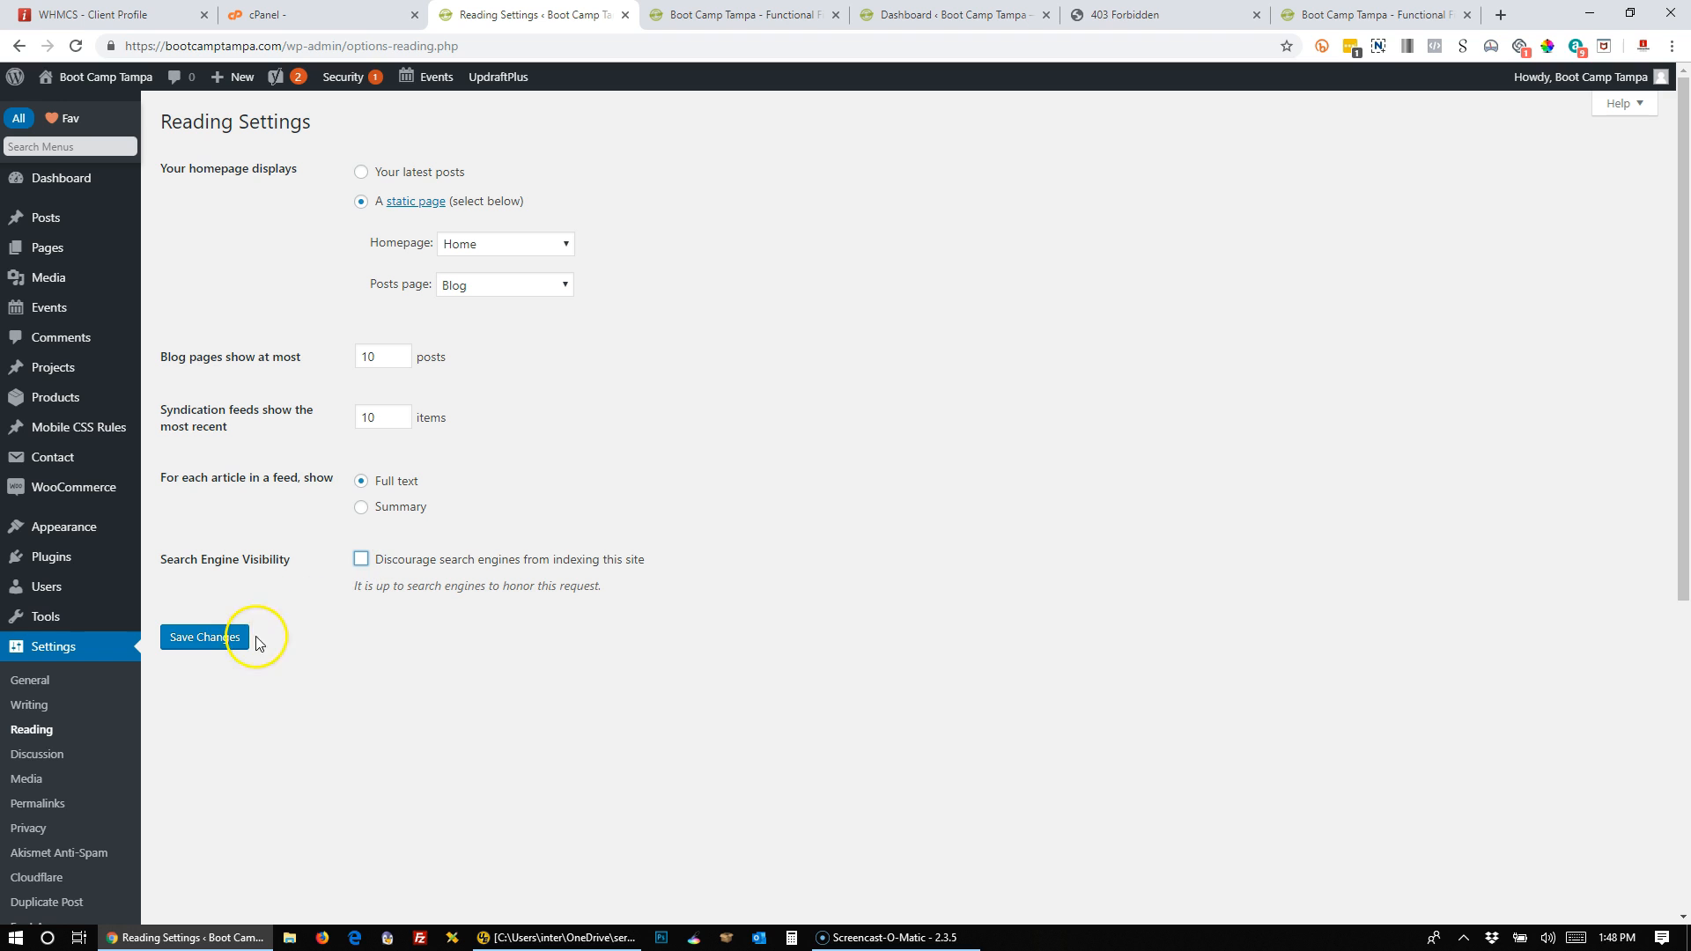
pyautogui.click(190, 641)
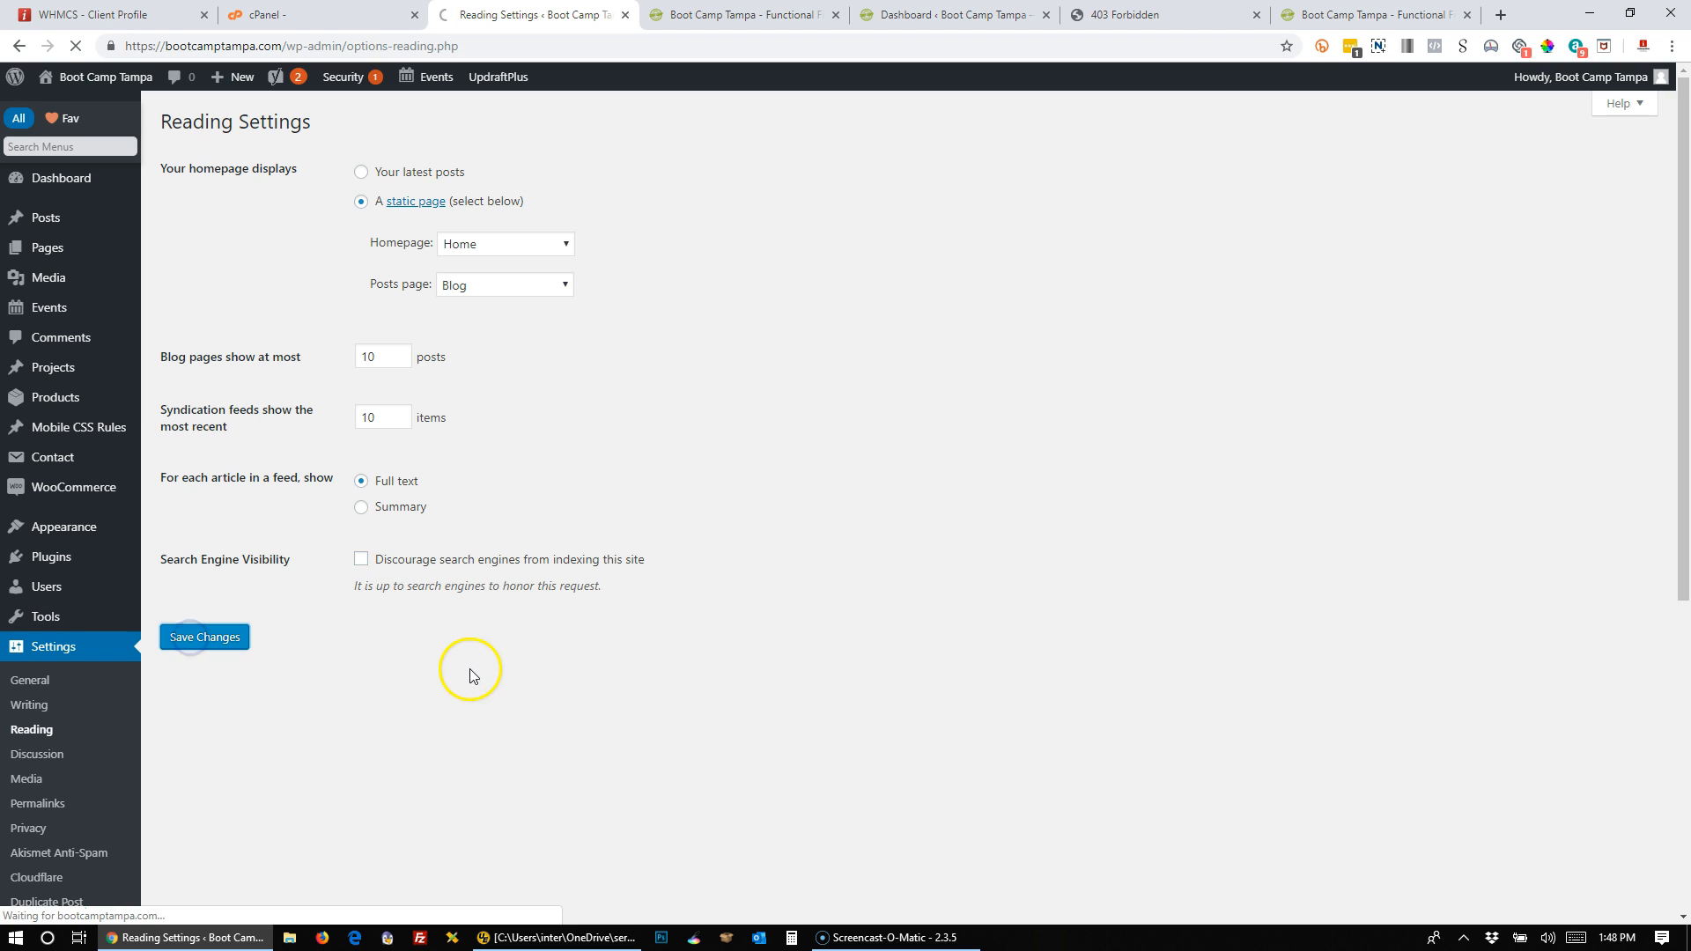
# - Back up Boot Camp Tampa - New WordPress Site Clone in Installatron to the web hosting account with the label "After Move"
pyautogui.click(282, 15)
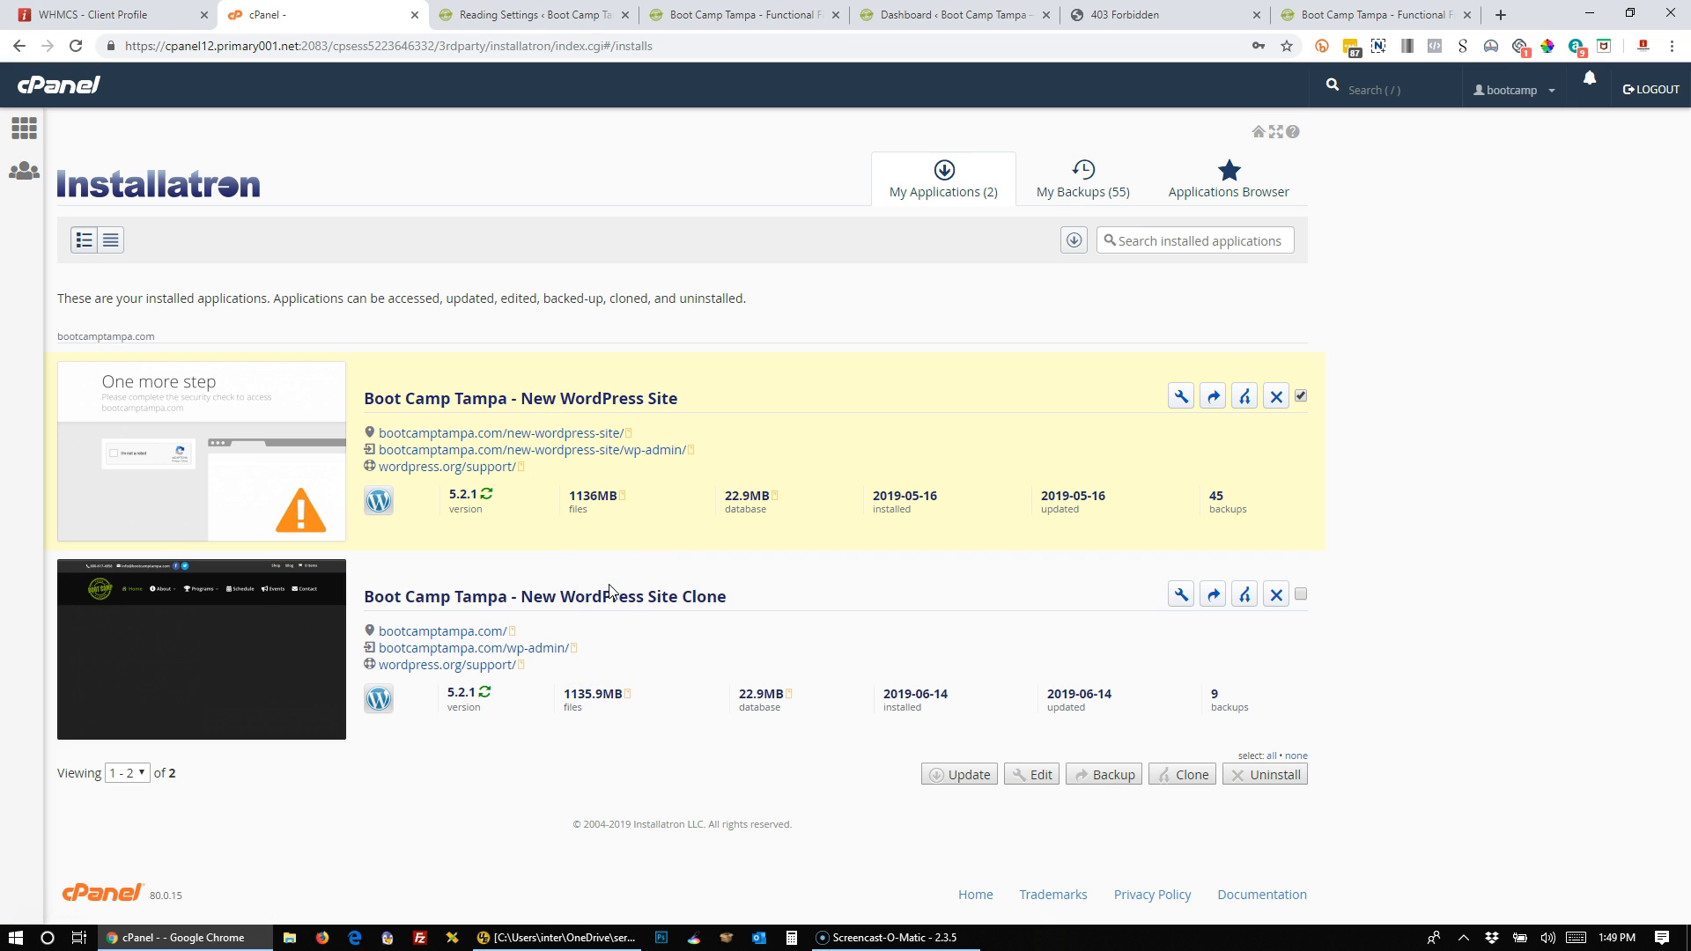
pyautogui.click(1214, 602)
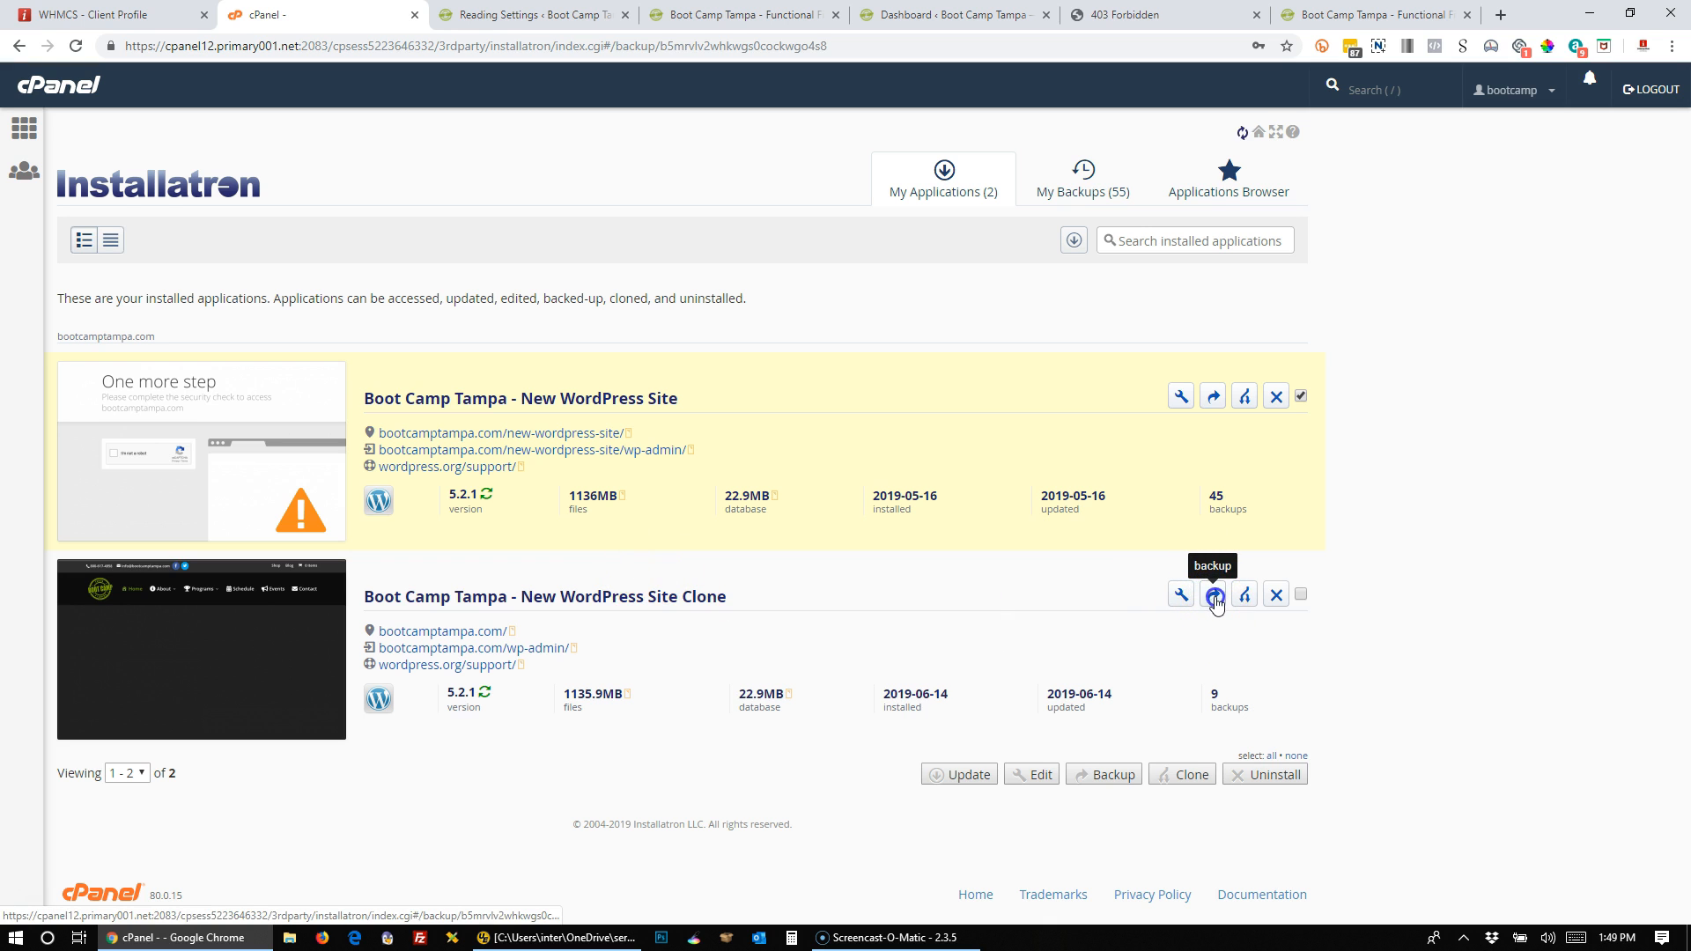
pyautogui.click(628, 660)
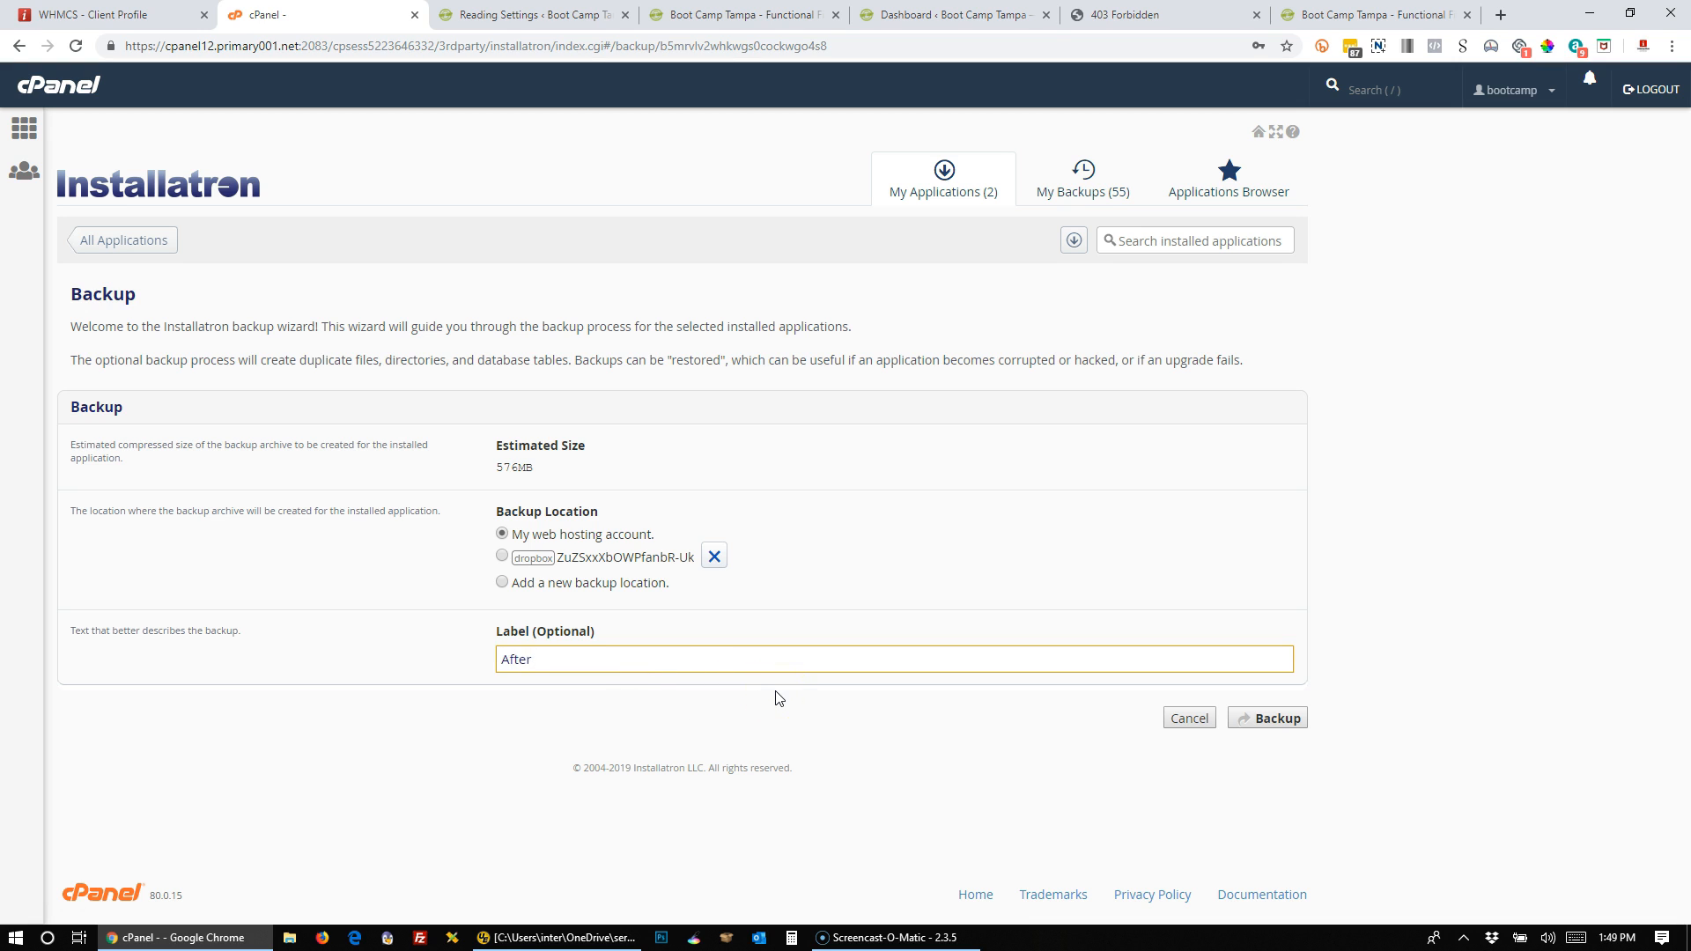
pyautogui.write('After Move')
pyautogui.click(1268, 718)
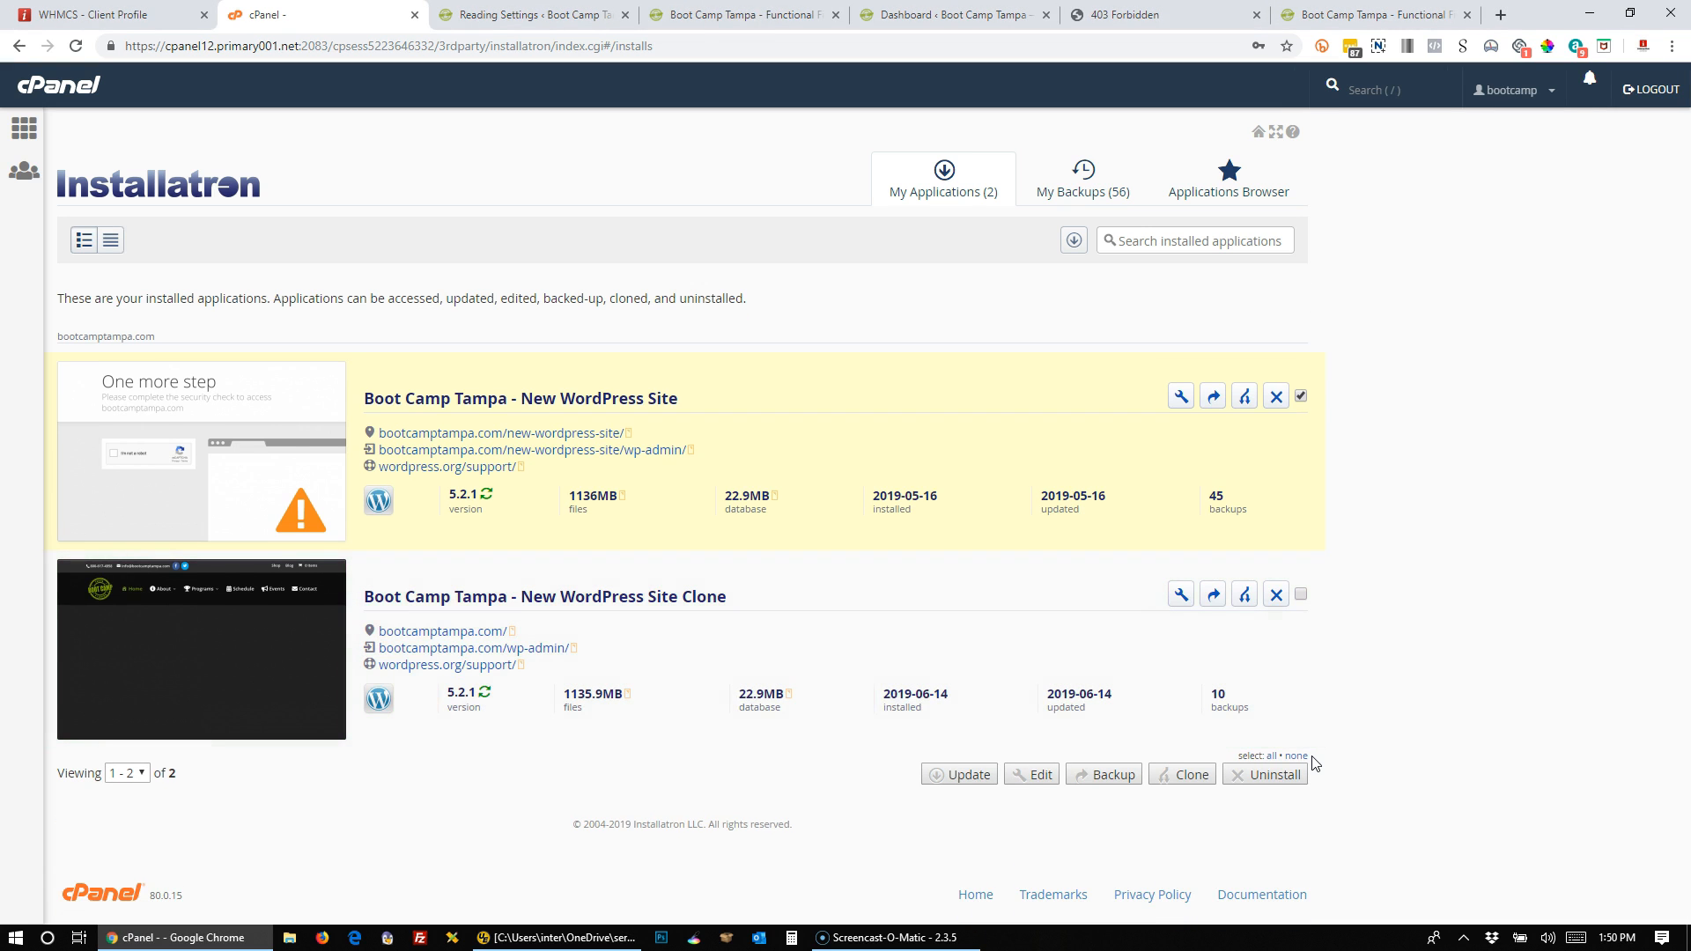
# - Check the live site at bootcamptampa.com by viewing its Coaches and Contact pages and looking through the home page
pyautogui.click(732, 15)
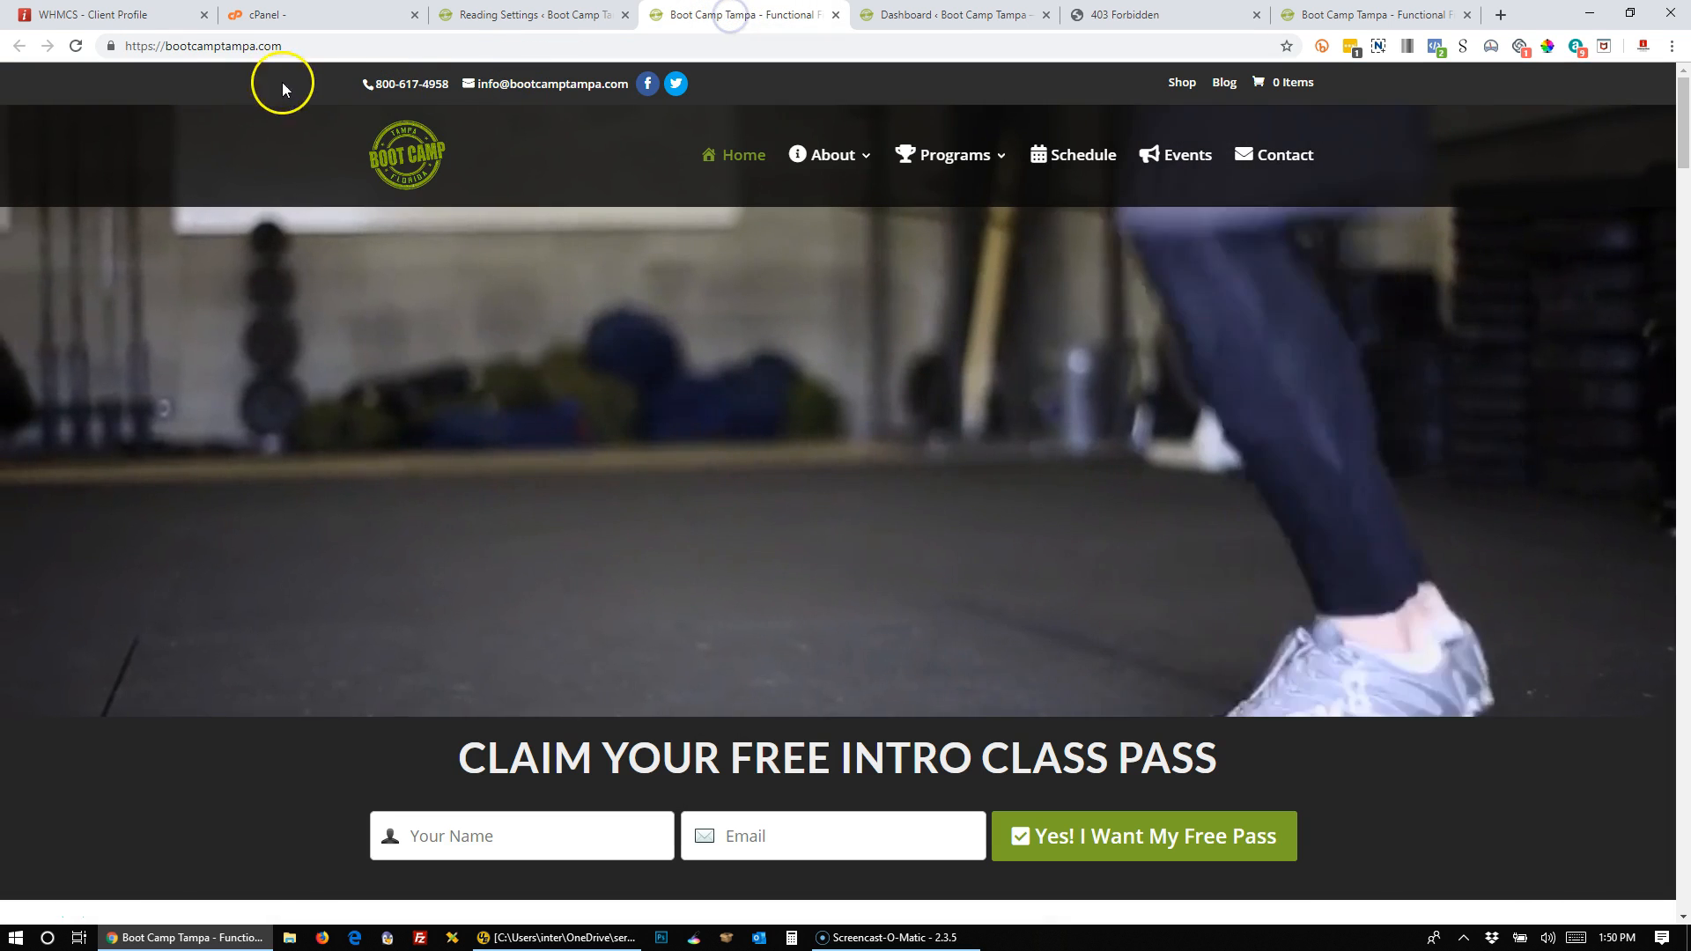
pyautogui.moveTo(847, 158)
pyautogui.click(861, 247)
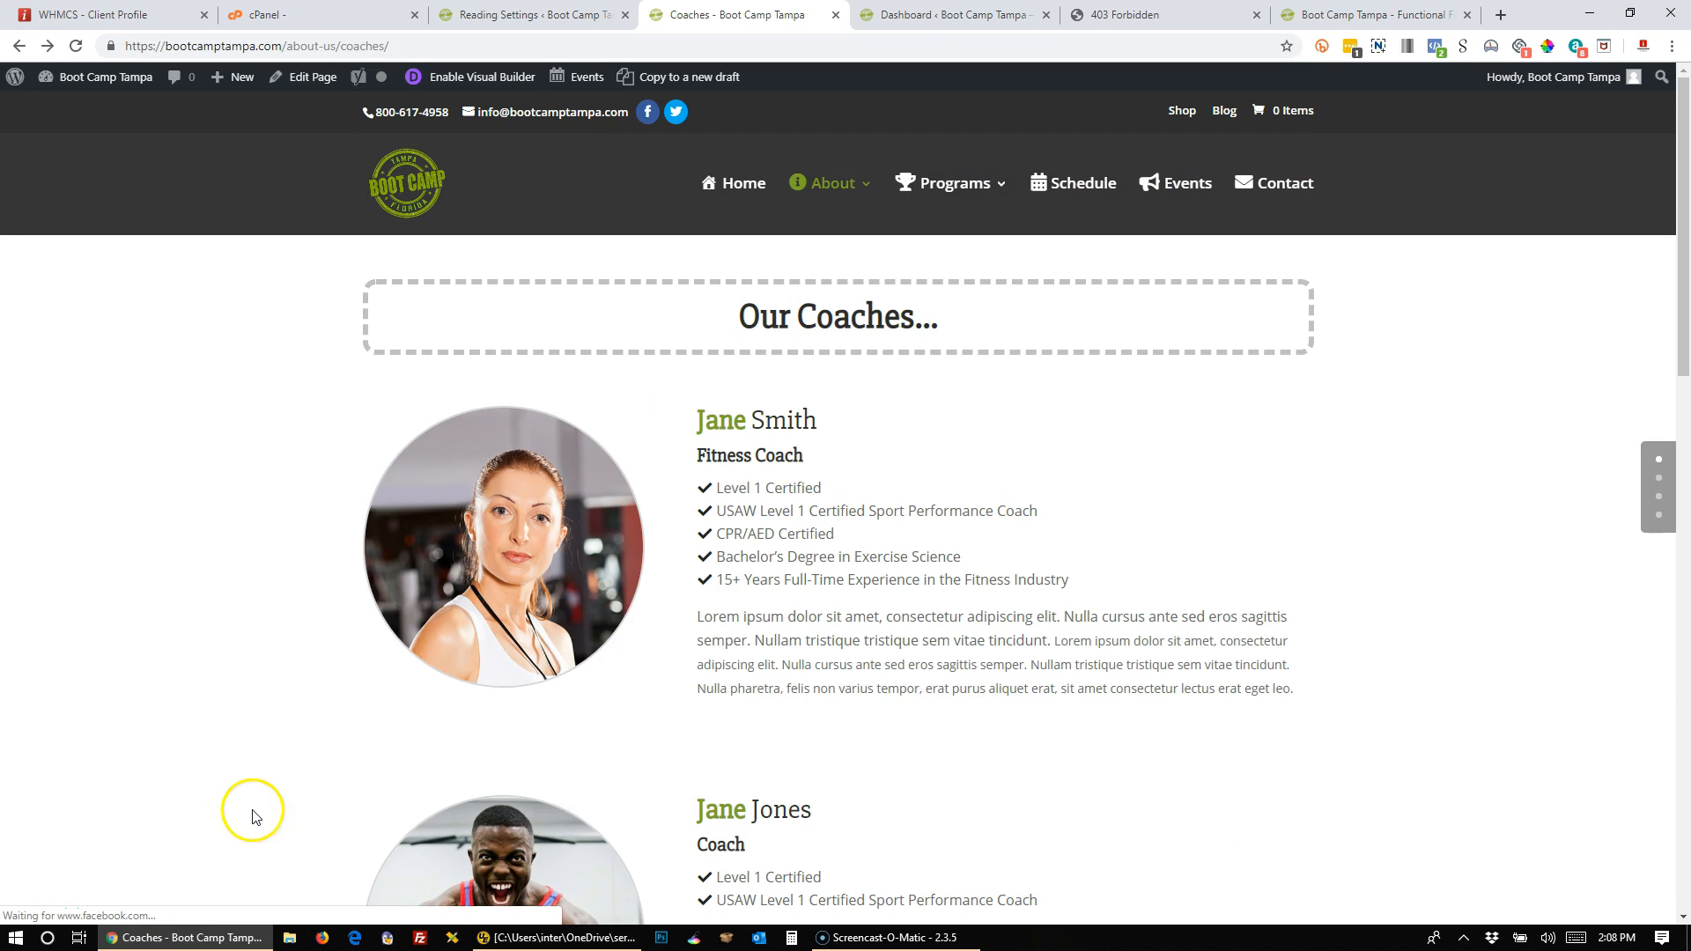
pyautogui.click(1287, 186)
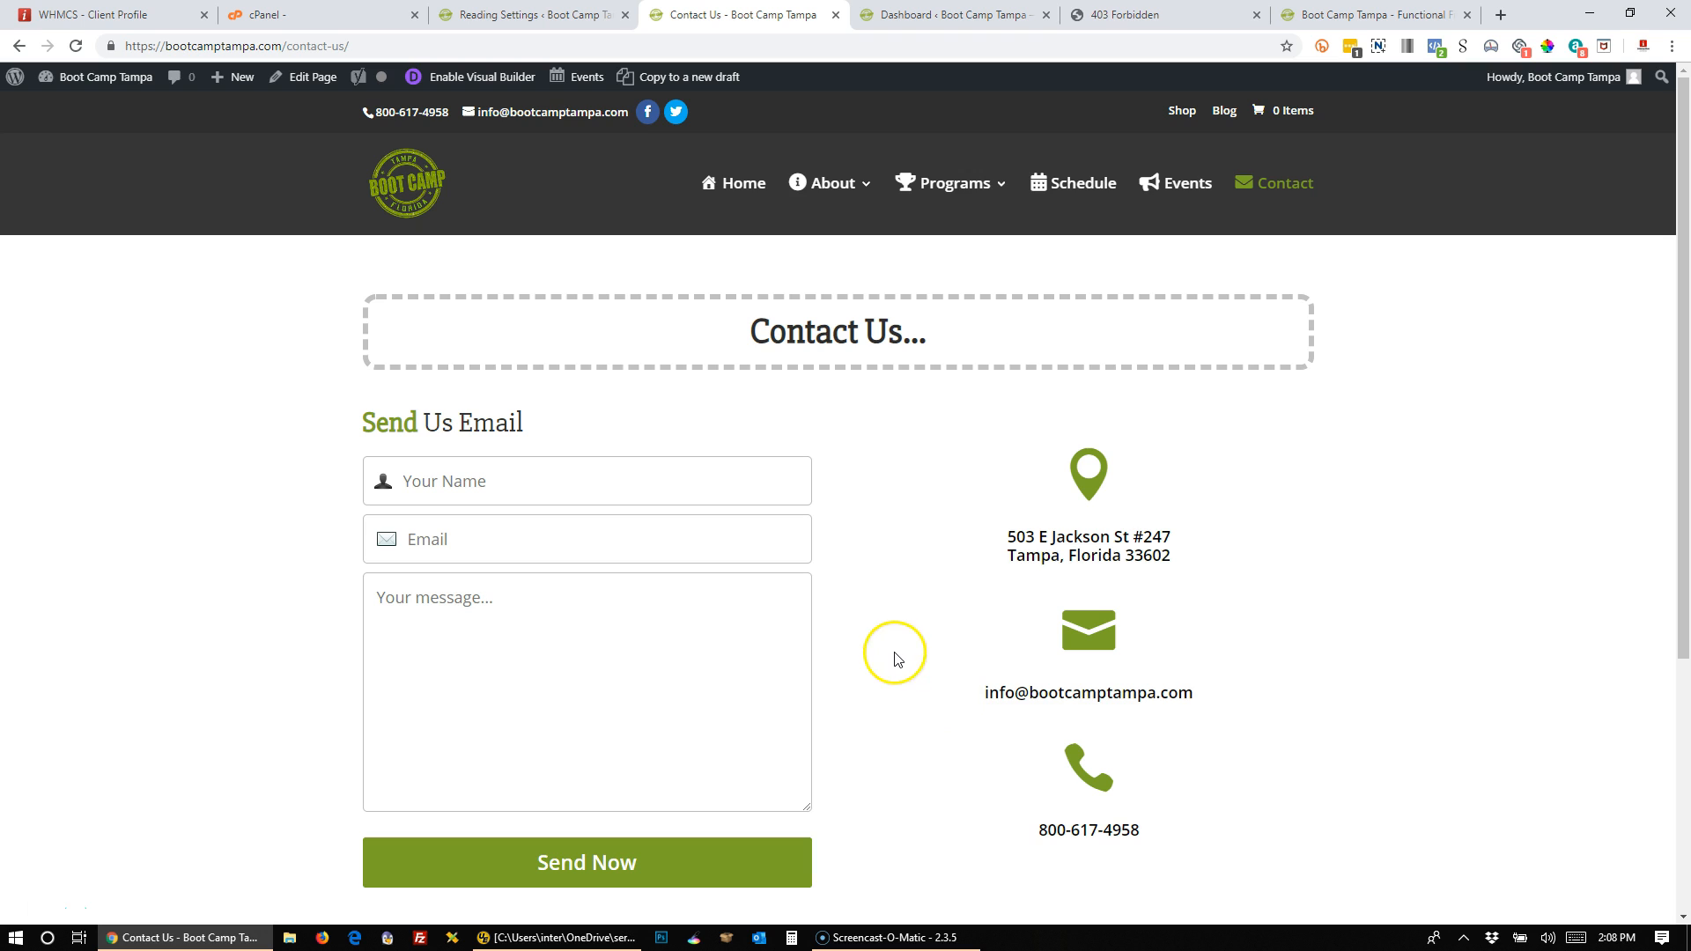
pyautogui.click(737, 191)
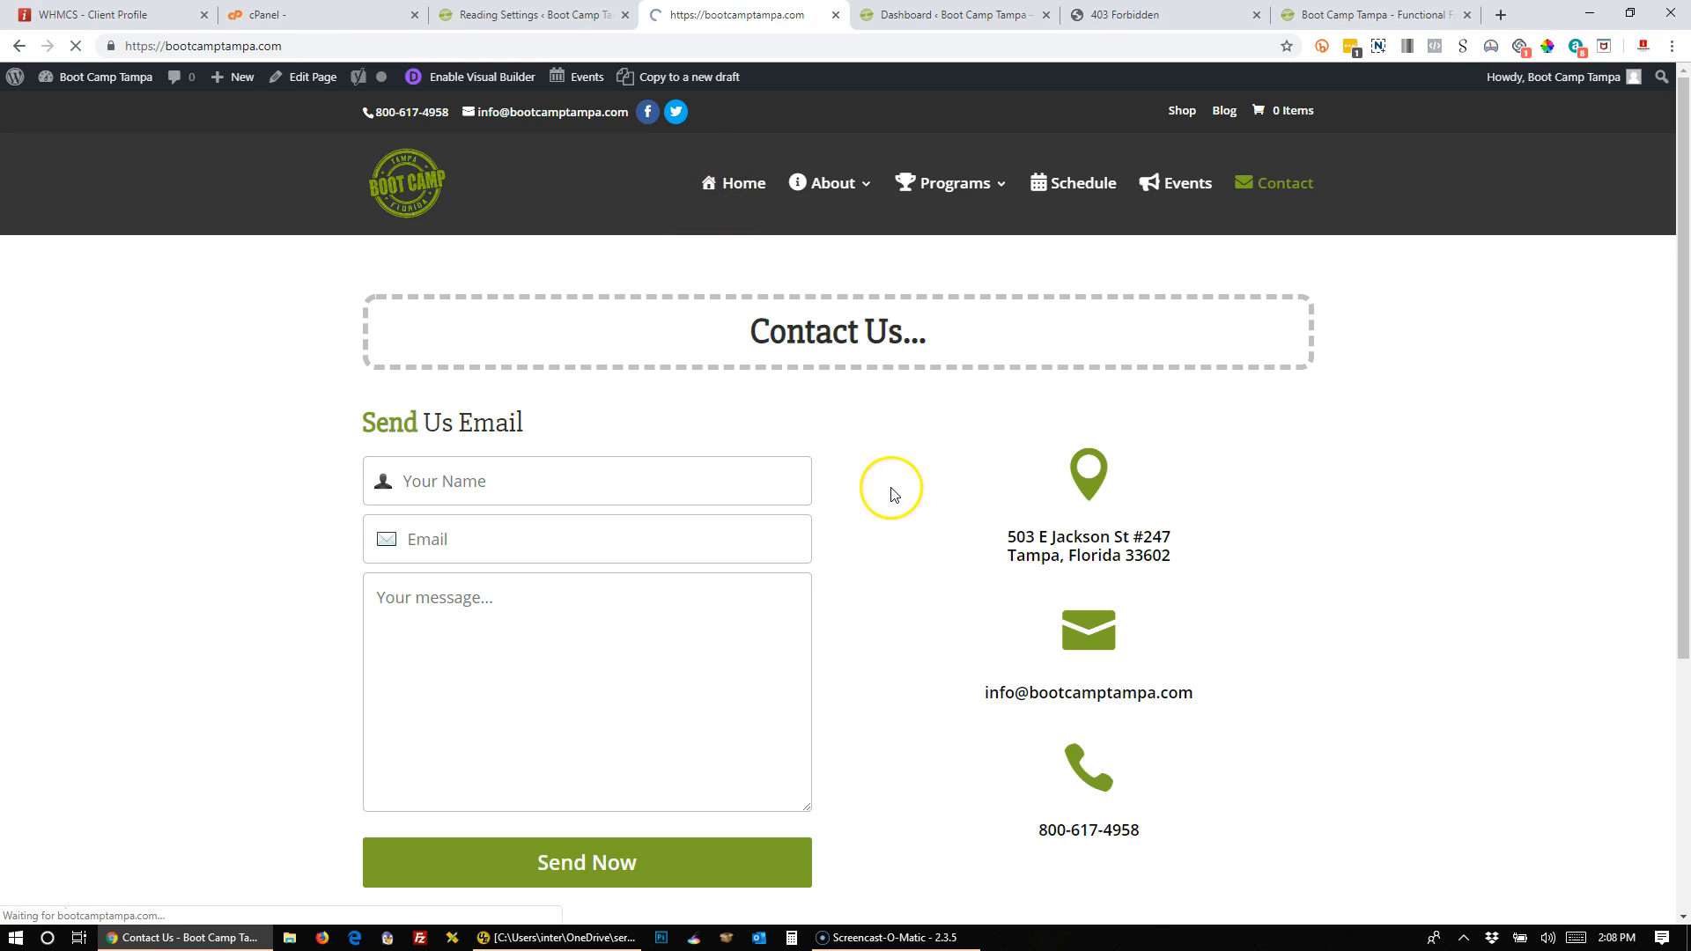
pyautogui.scroll(-1, 852, 747)
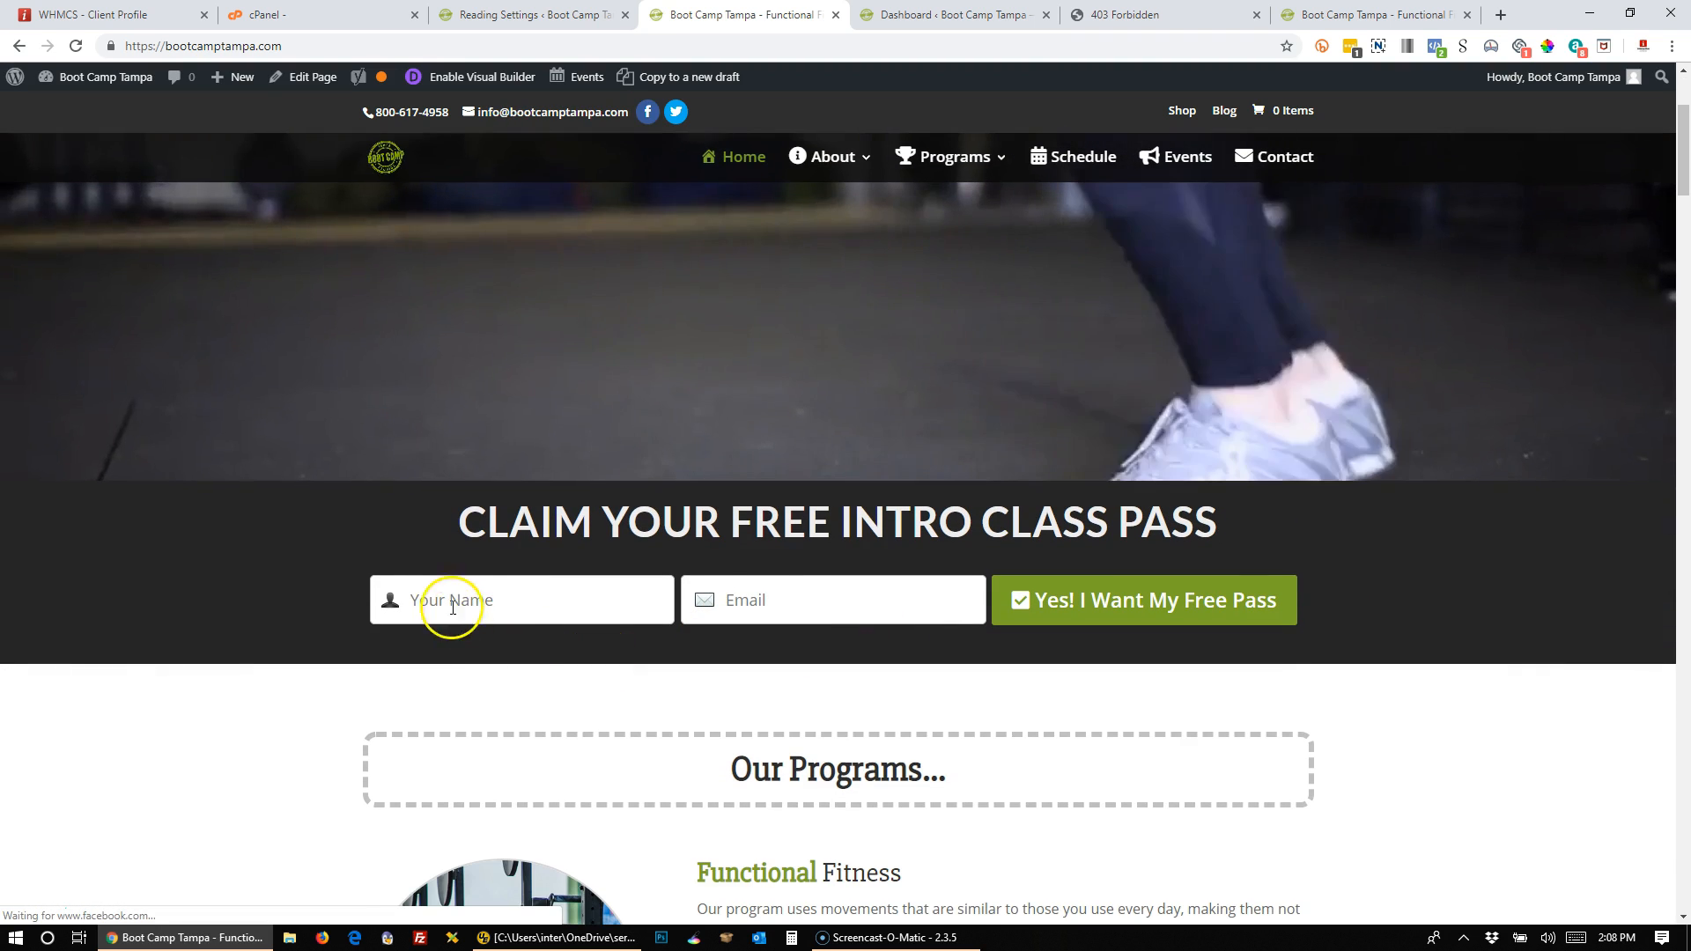
pyautogui.scroll(-8, 1245, 622)
pyautogui.scroll(11, 1506, 611)
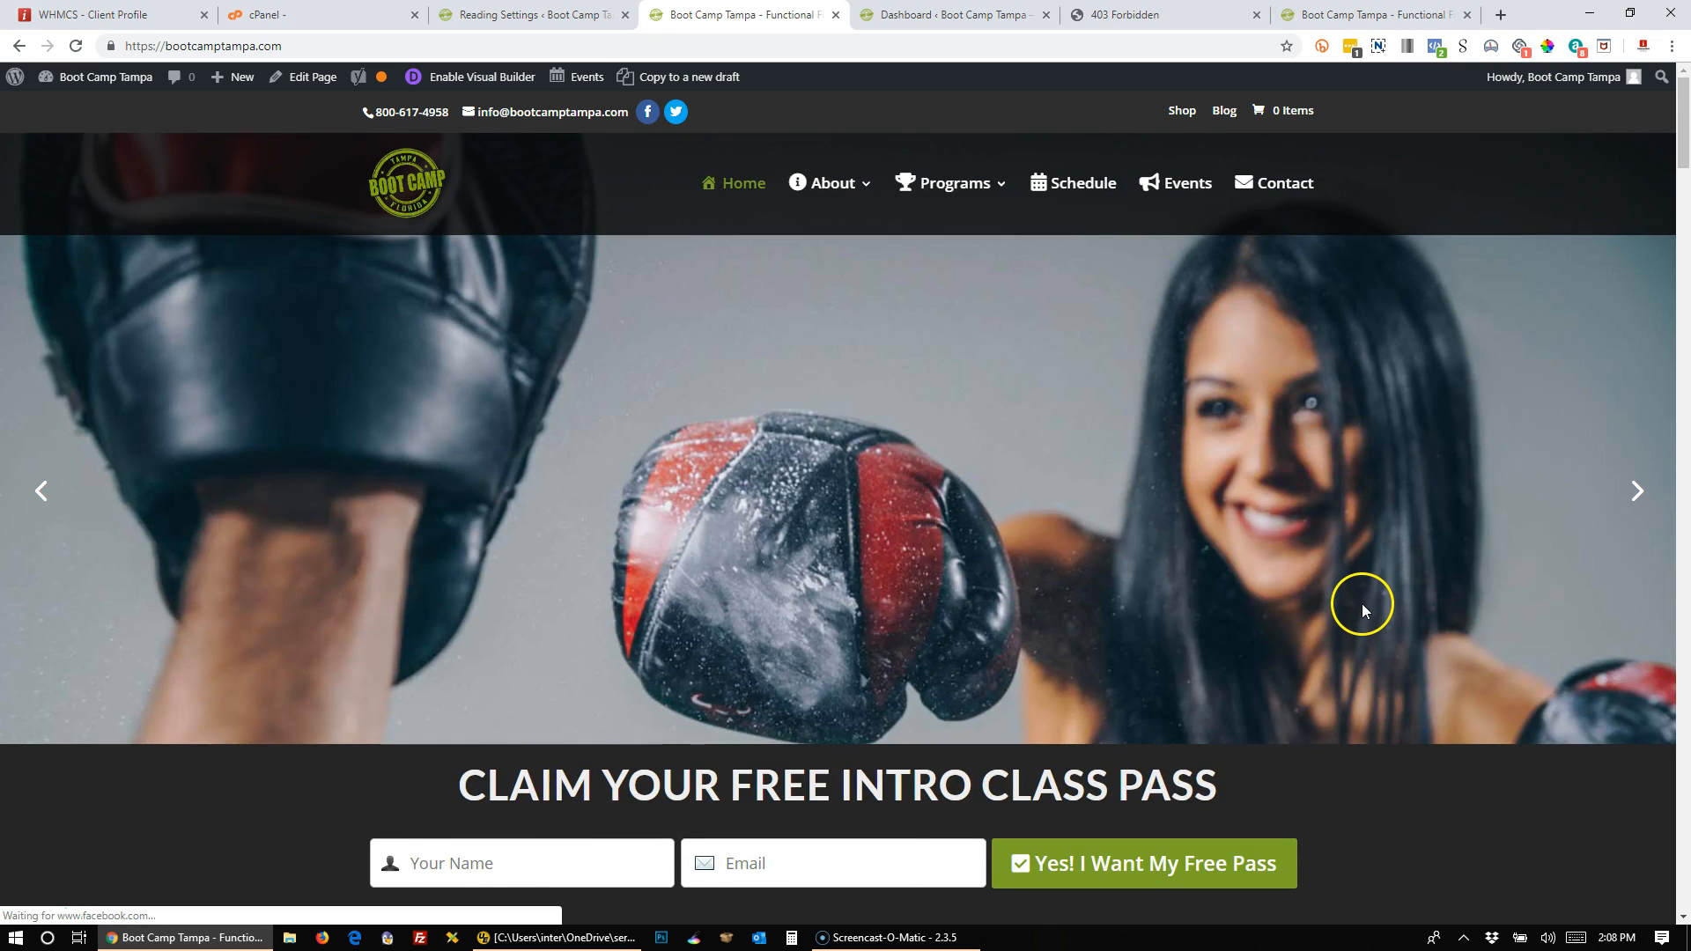